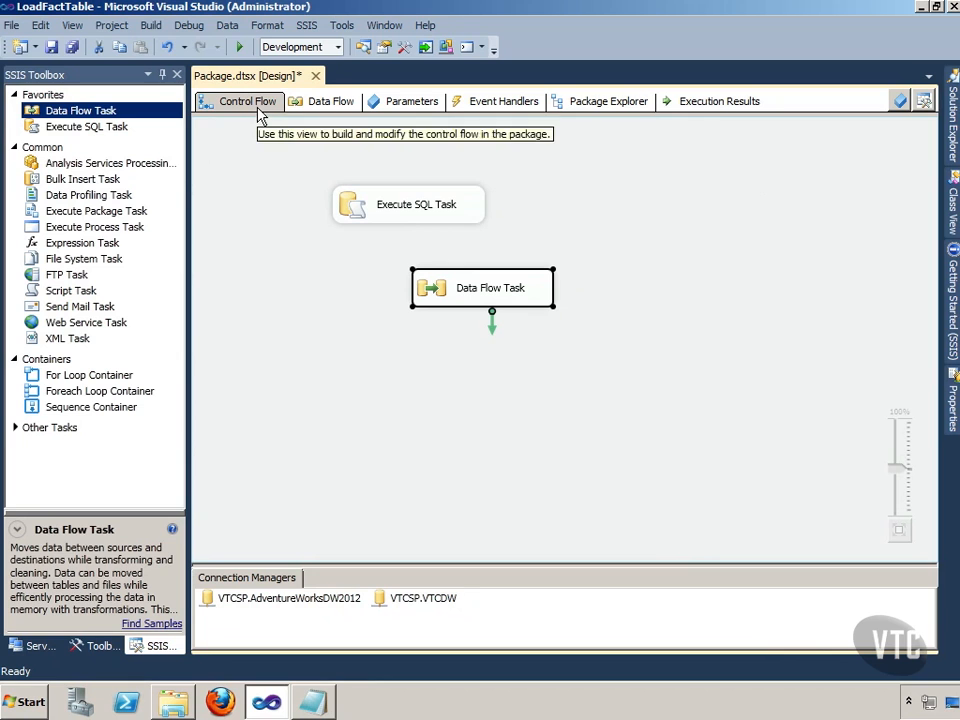
Step: Open the Data Flow Task from the control flow for editing
left_click(413, 219)
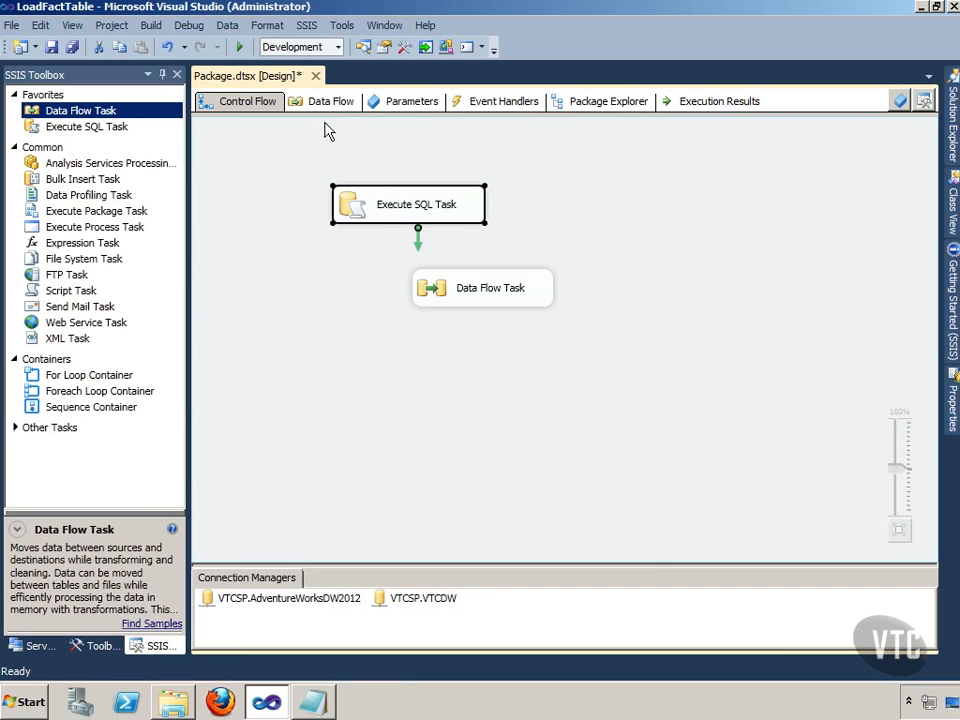
left_click(506, 328)
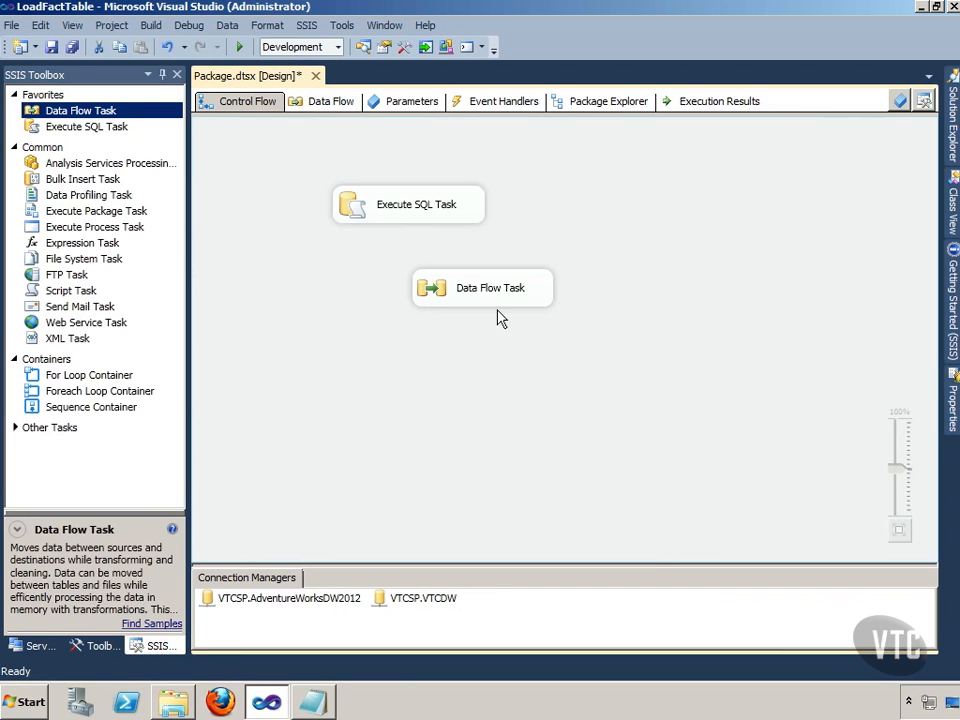
left_click(493, 296)
double_click(493, 296)
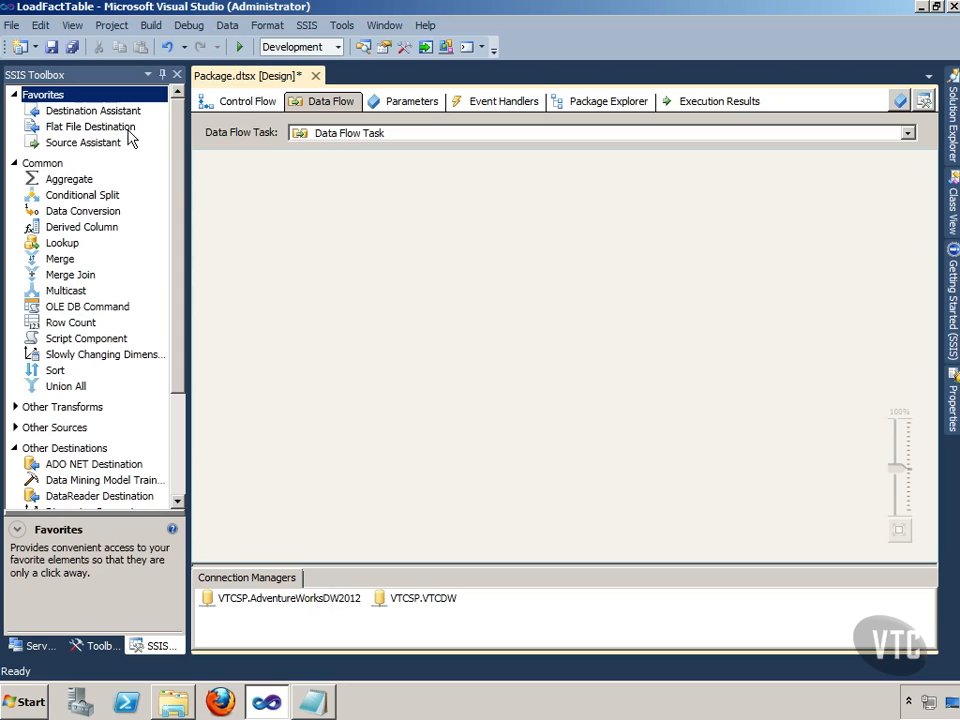
Step: Add a SQL Server source to the data flow with the Source Assistant, using the VTCSP.AdventureWorksDW2012 connection manager
left_click_drag(135, 146, 267, 200)
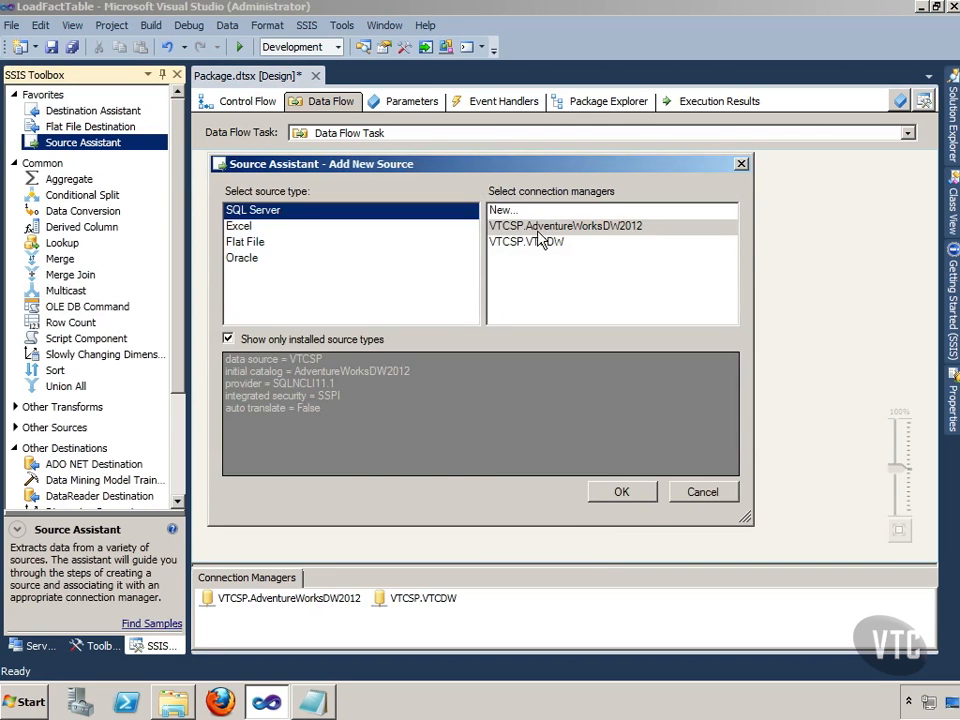
left_click(562, 228)
left_click(631, 498)
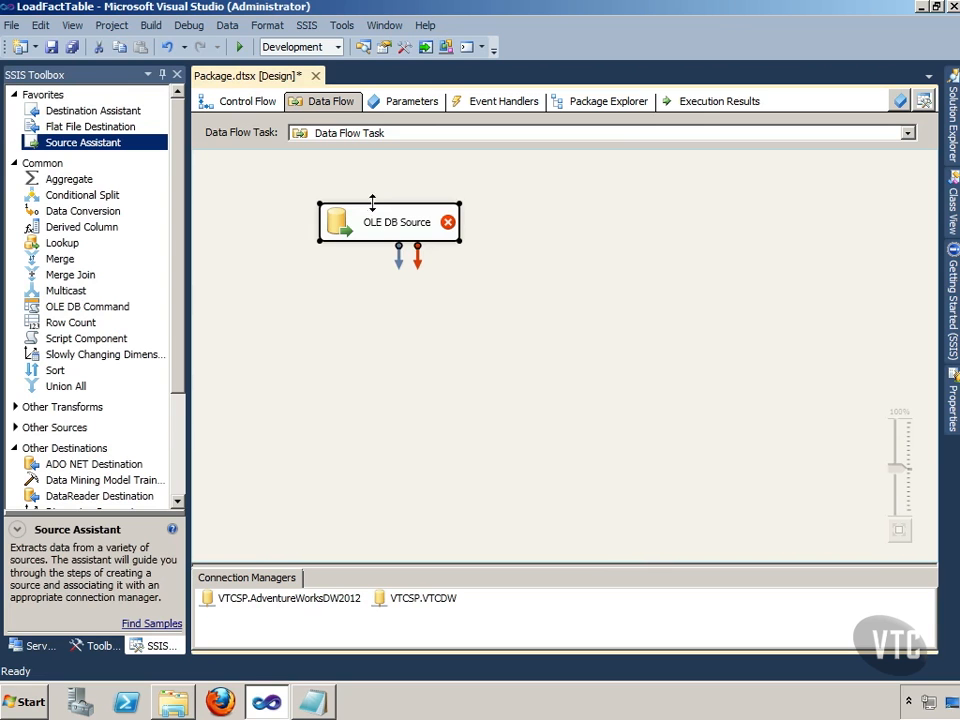
right_click(362, 222)
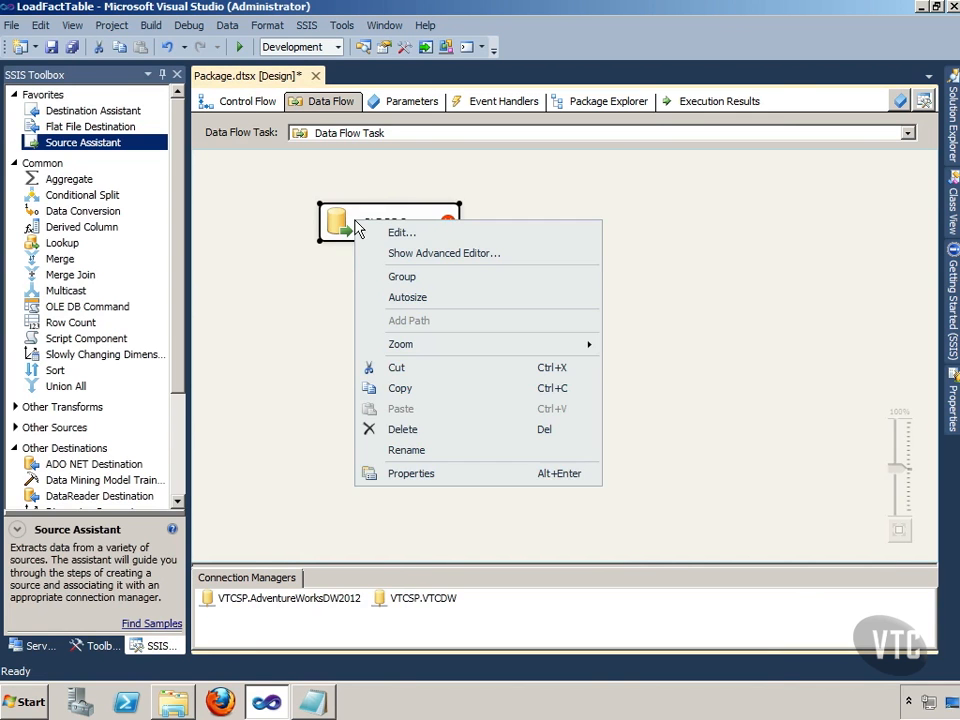
left_click(394, 236)
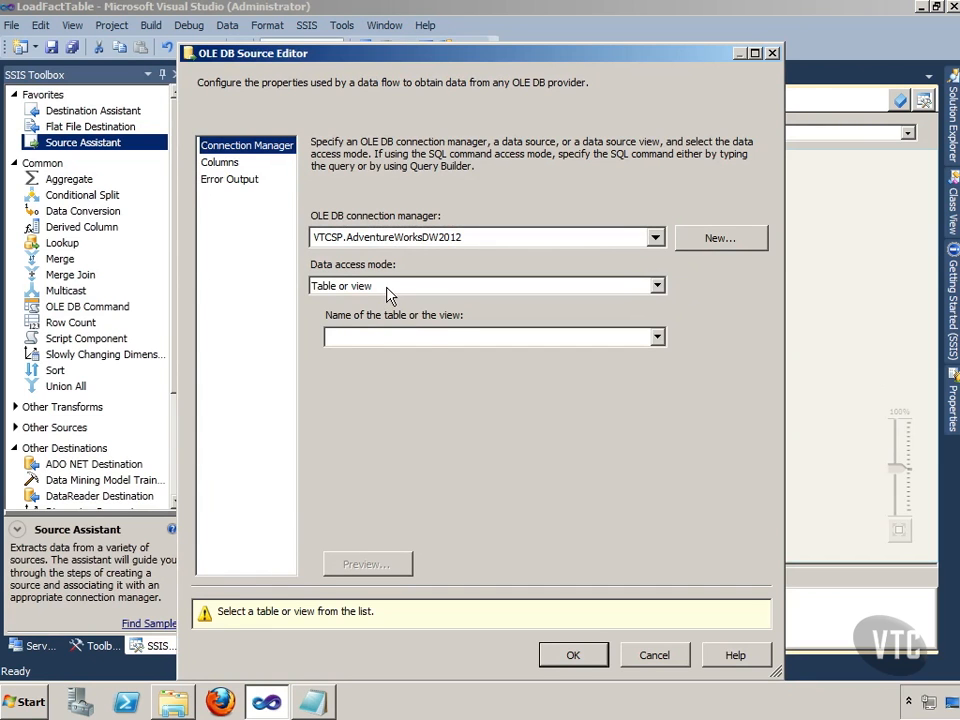
left_click(389, 287)
left_click(383, 325)
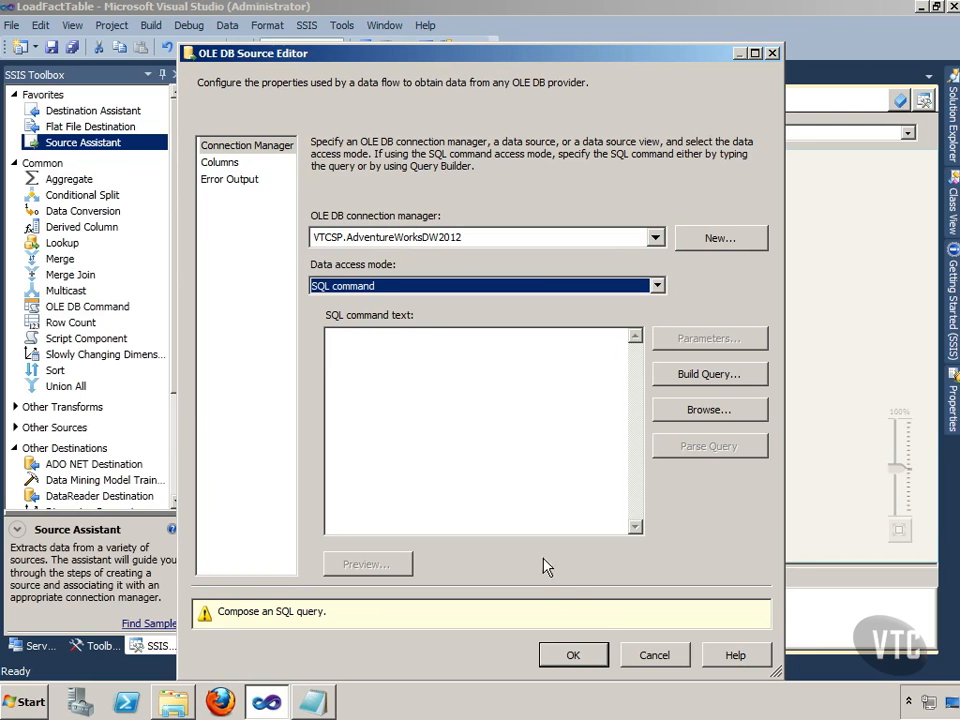
left_click(652, 656)
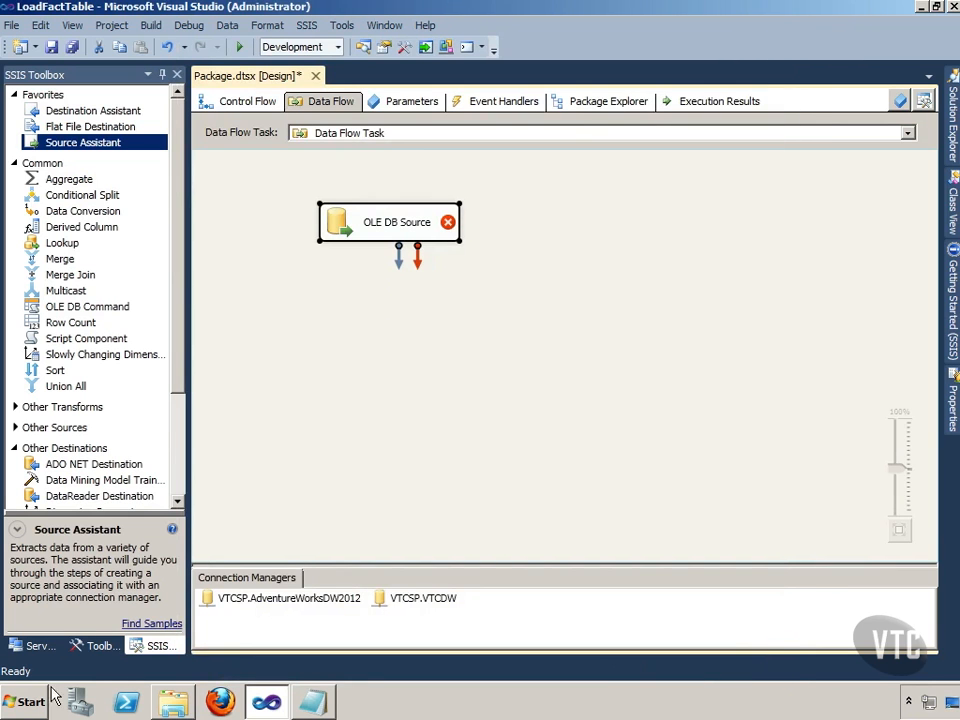
Step: Switch to the Work Files folder and open the TSQL LoadFactTable query file in Notepad
left_click(173, 702)
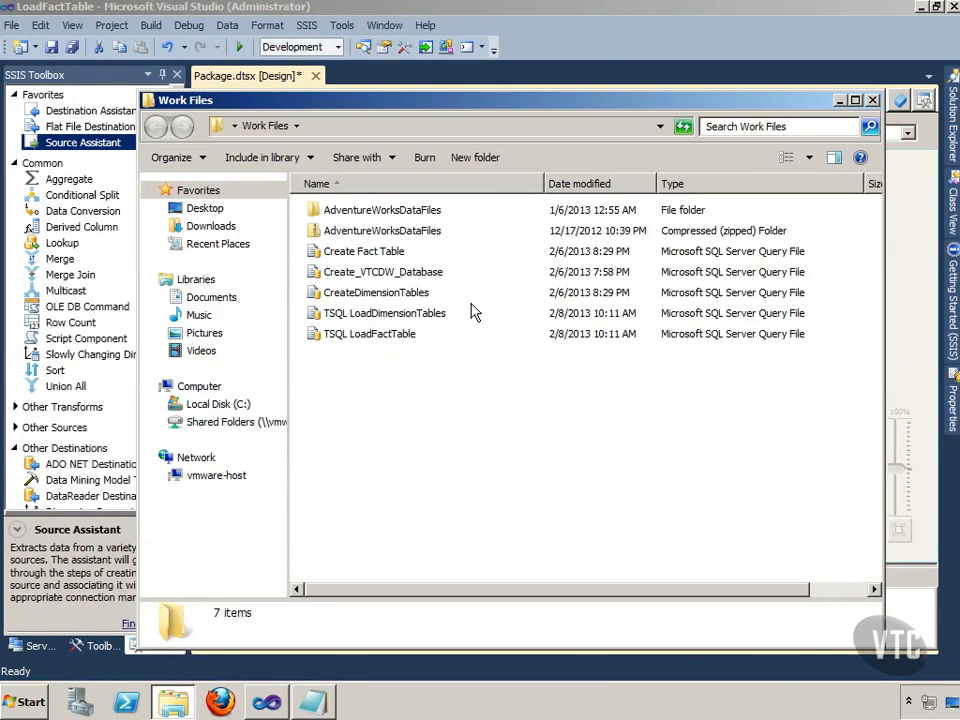
left_click(377, 340)
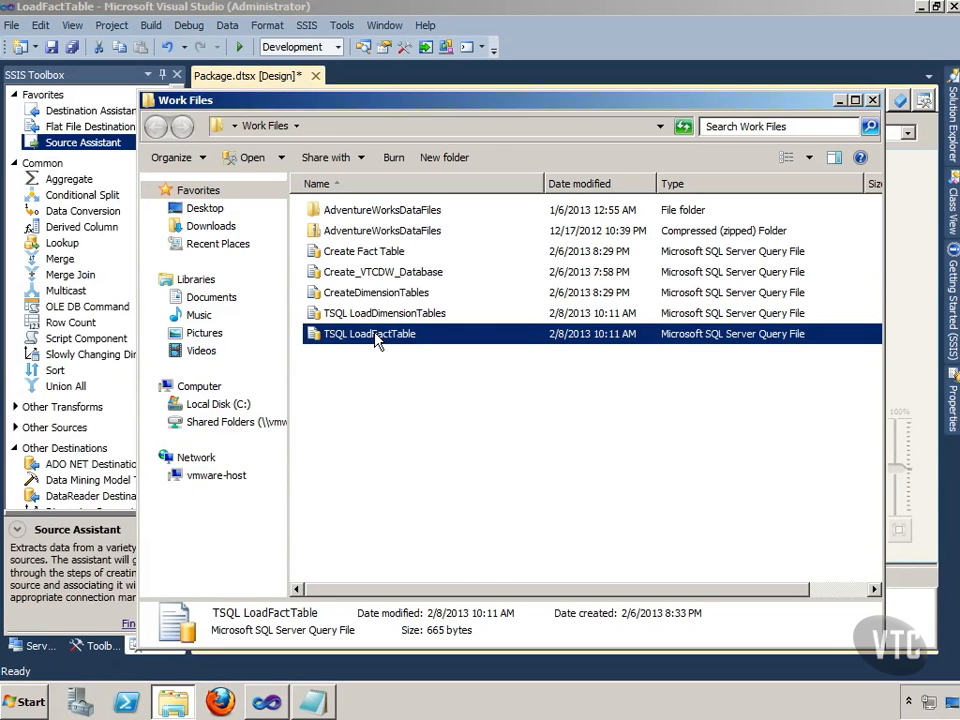
right_click(377, 340)
mouse_move(515, 374)
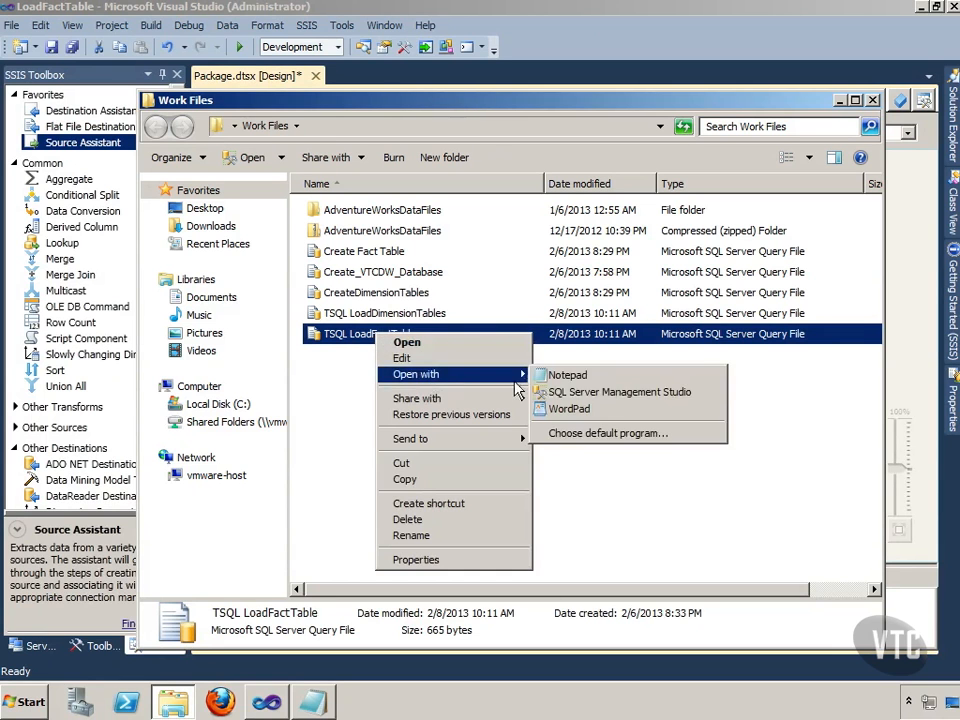
left_click(600, 376)
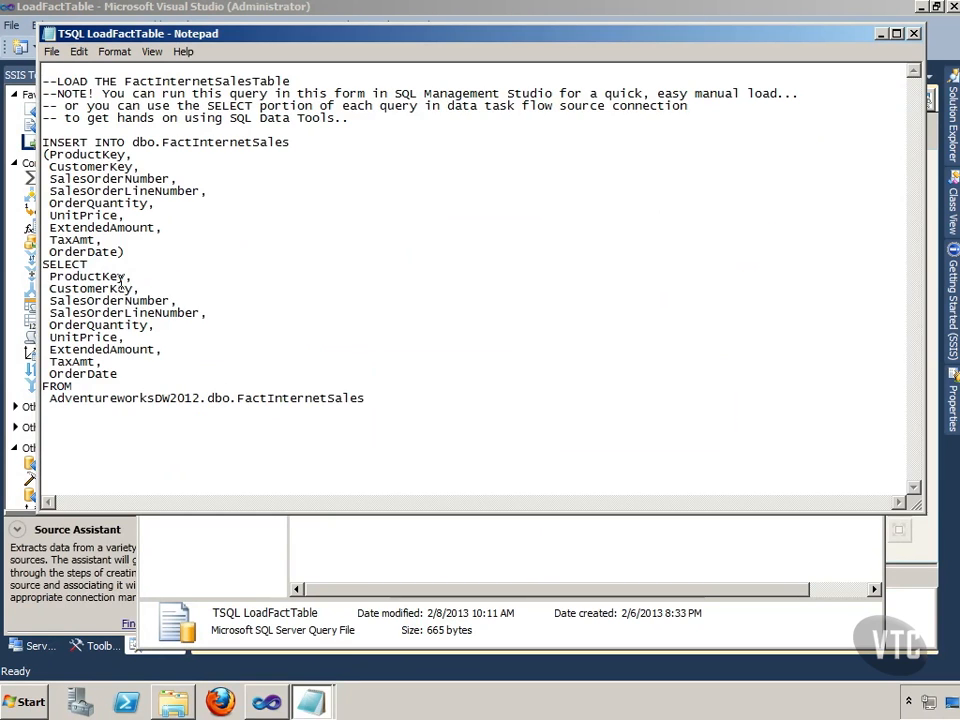
Step: Copy the SELECT statement through AdventureworksDW2012.dbo.FactInternetSales from the script, close the file and minimize the Work Files folder
left_click_drag(42, 264, 366, 399)
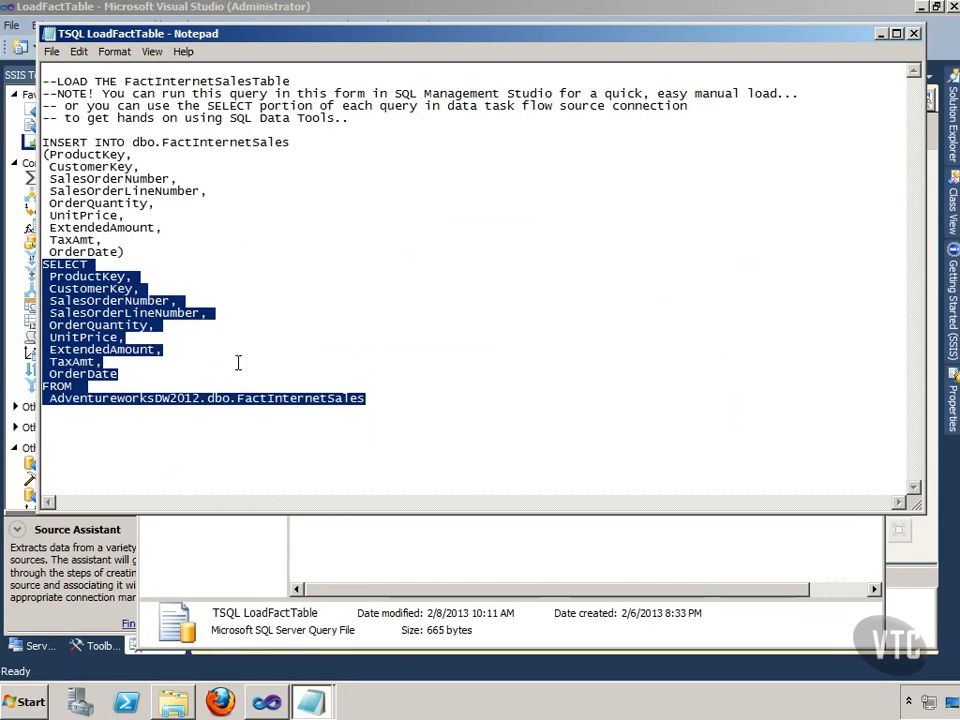
right_click(92, 314)
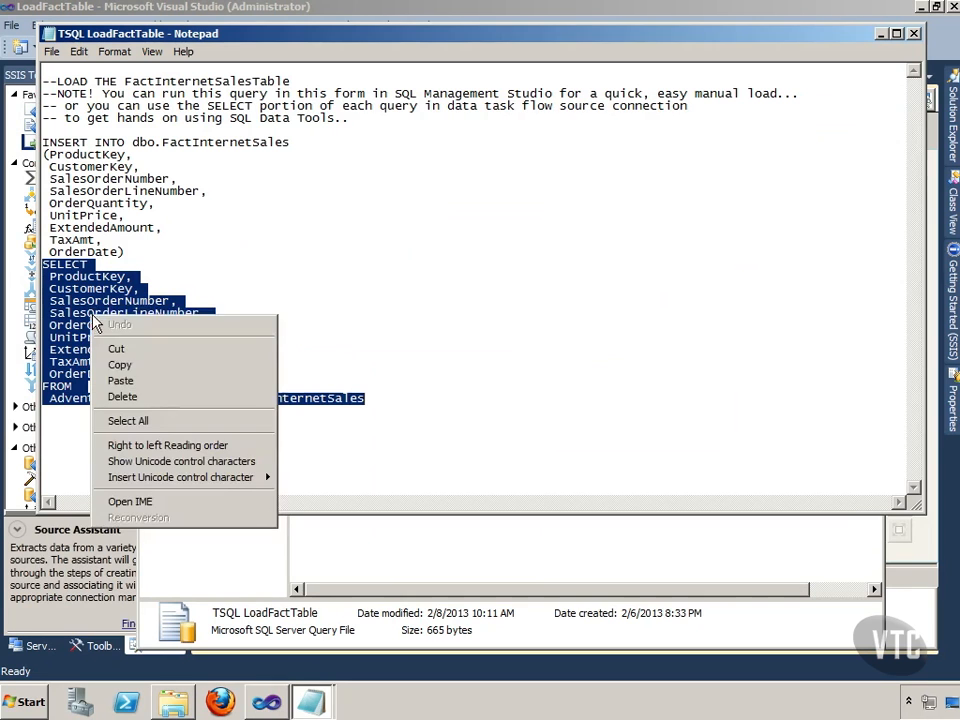
left_click(120, 366)
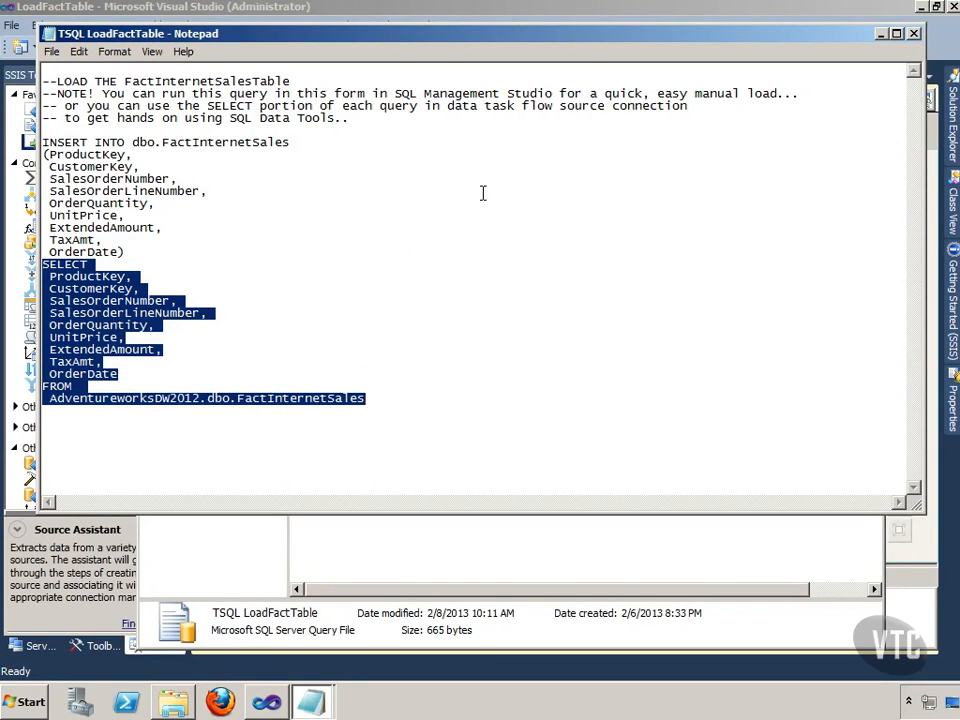
left_click(912, 34)
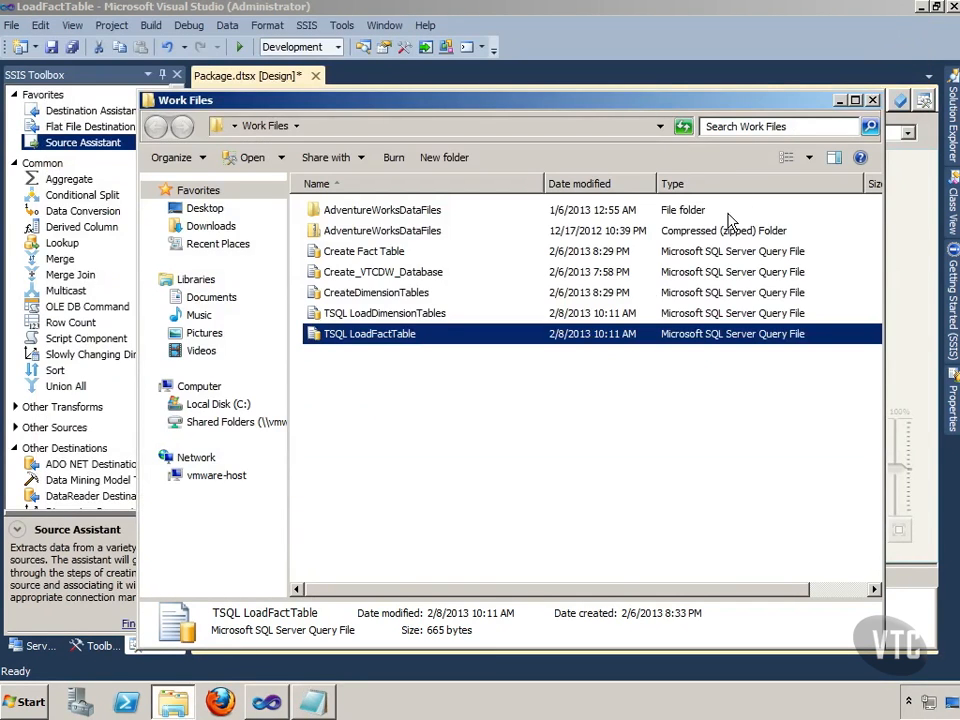
left_click(839, 100)
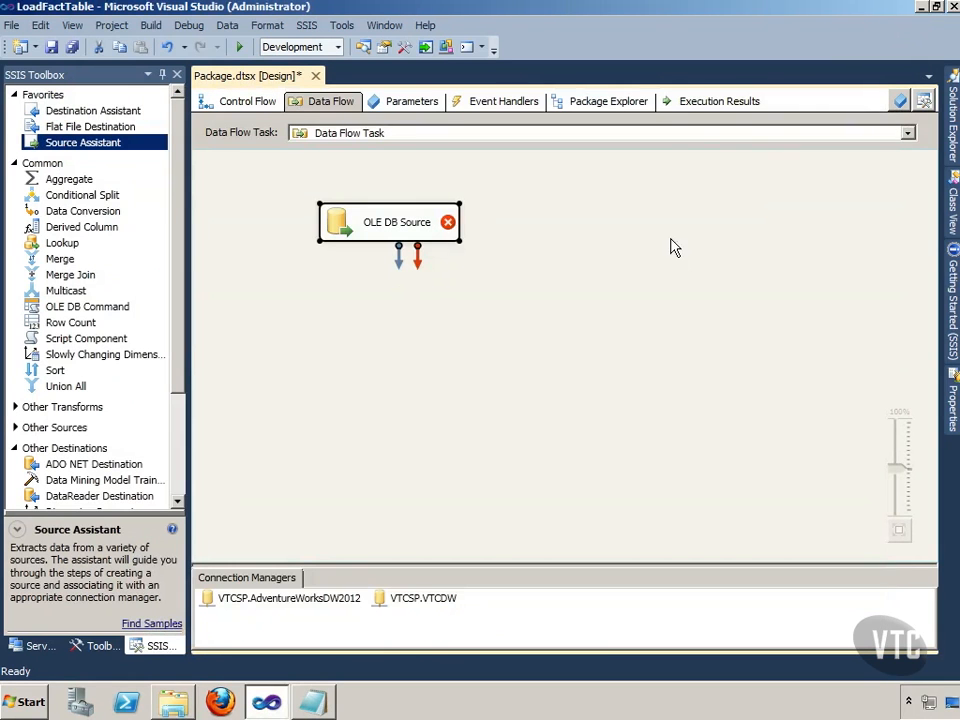
Step: Configure the OLE DB Source with SQL command access mode and the copied SELECT query, check its columns and accept the settings
right_click(378, 224)
left_click(413, 236)
left_click(413, 220)
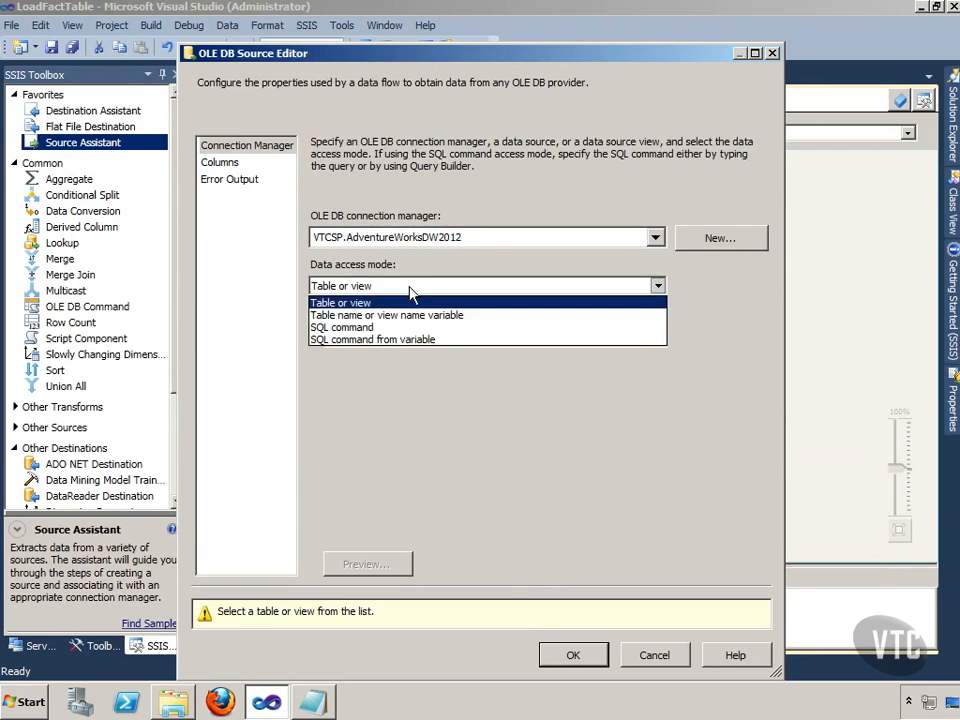
left_click(378, 328)
right_click(379, 337)
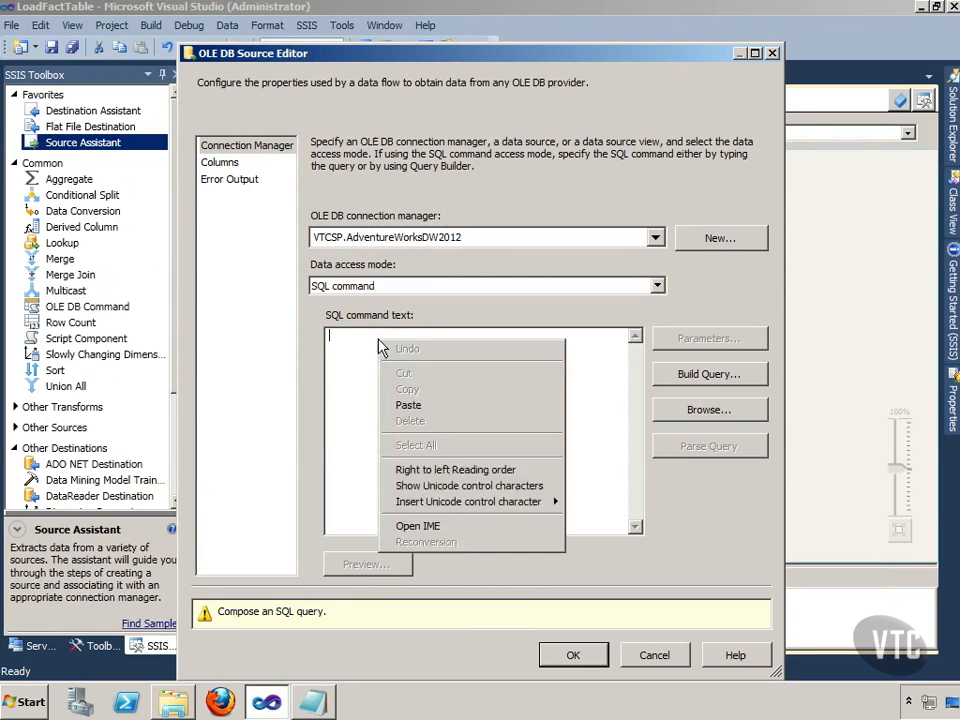
left_click(410, 402)
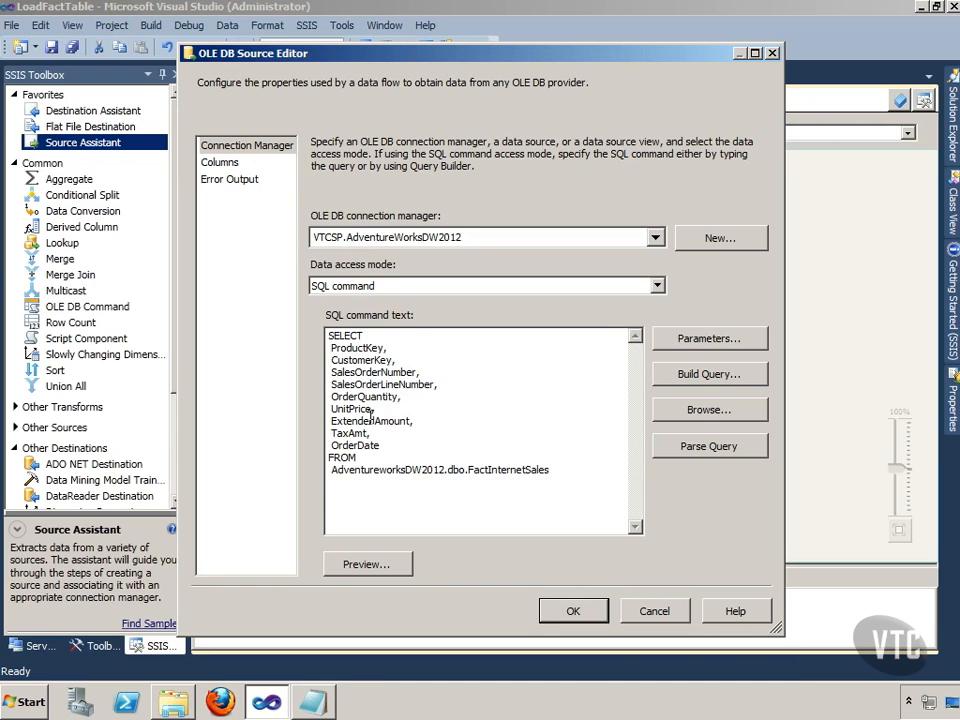
left_click(220, 163)
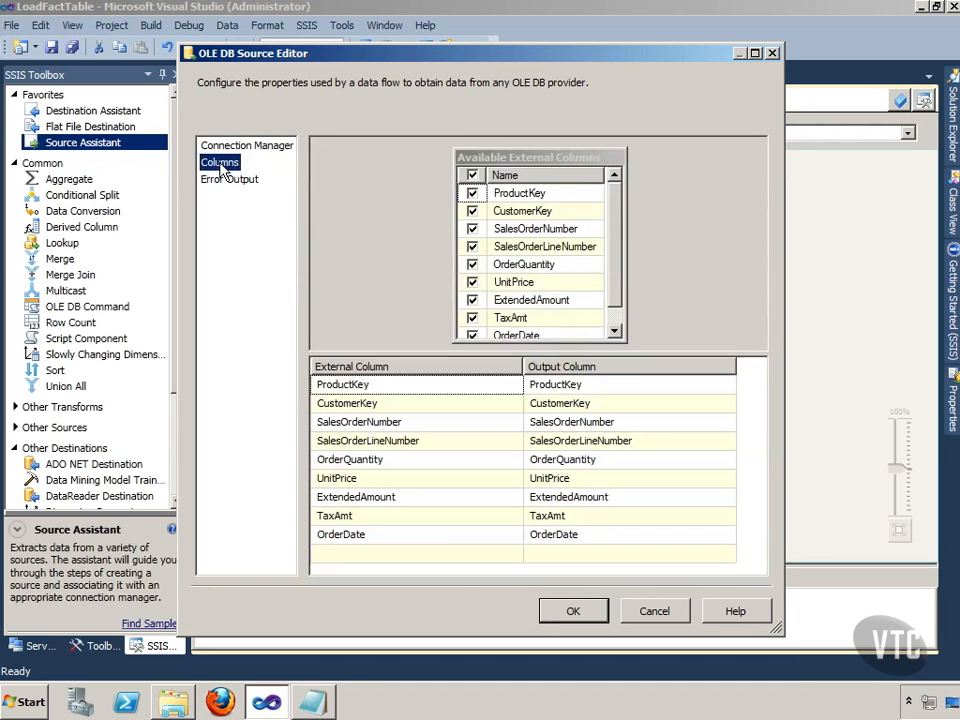
left_click(573, 610)
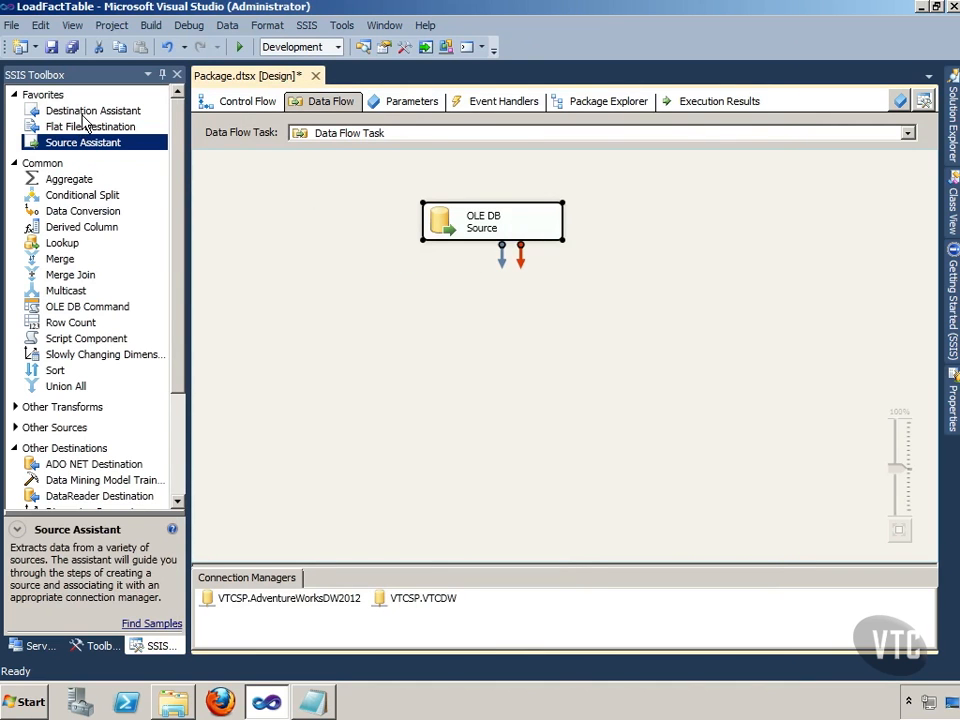
Step: Add a SQL Server destination below the source with the Destination Assistant, using the VTCSP.VTCDW connection manager
left_click_drag(85, 112, 430, 350)
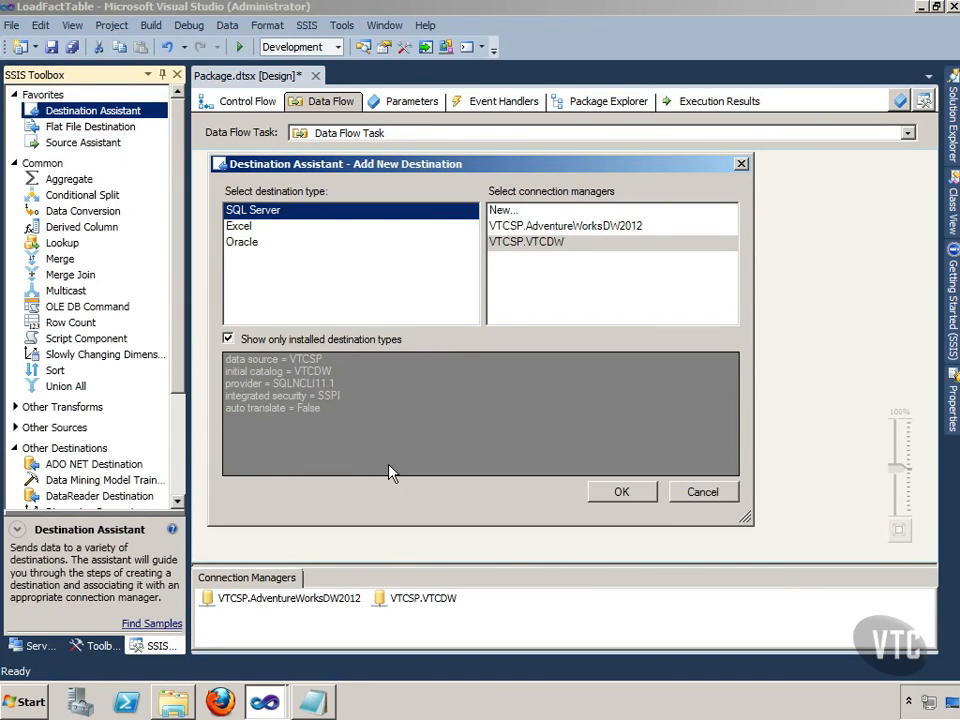
left_click(540, 242)
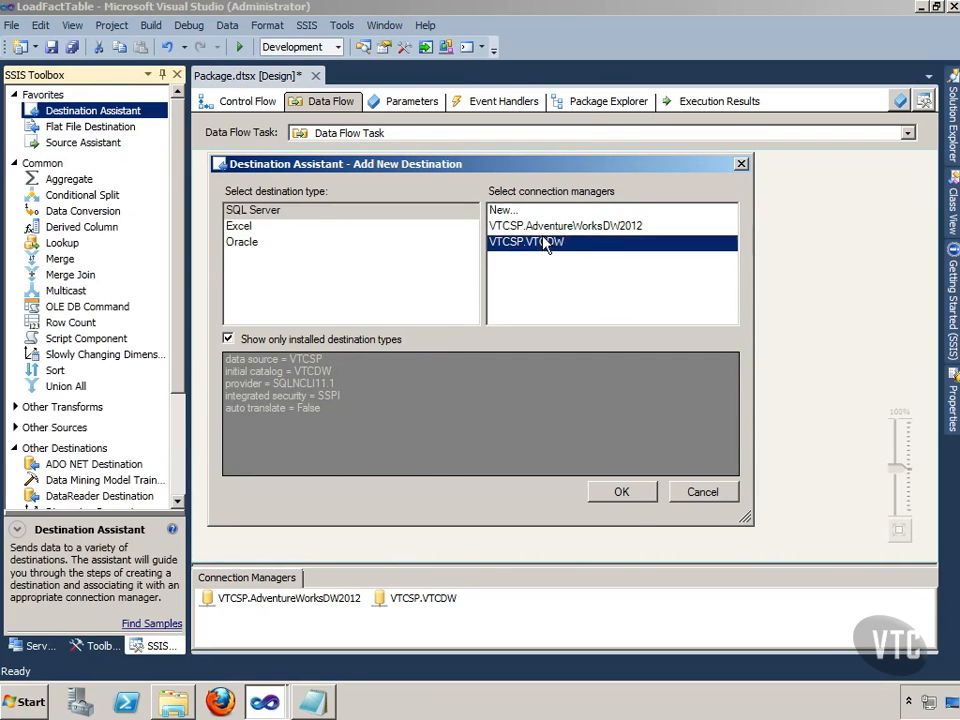
left_click(638, 491)
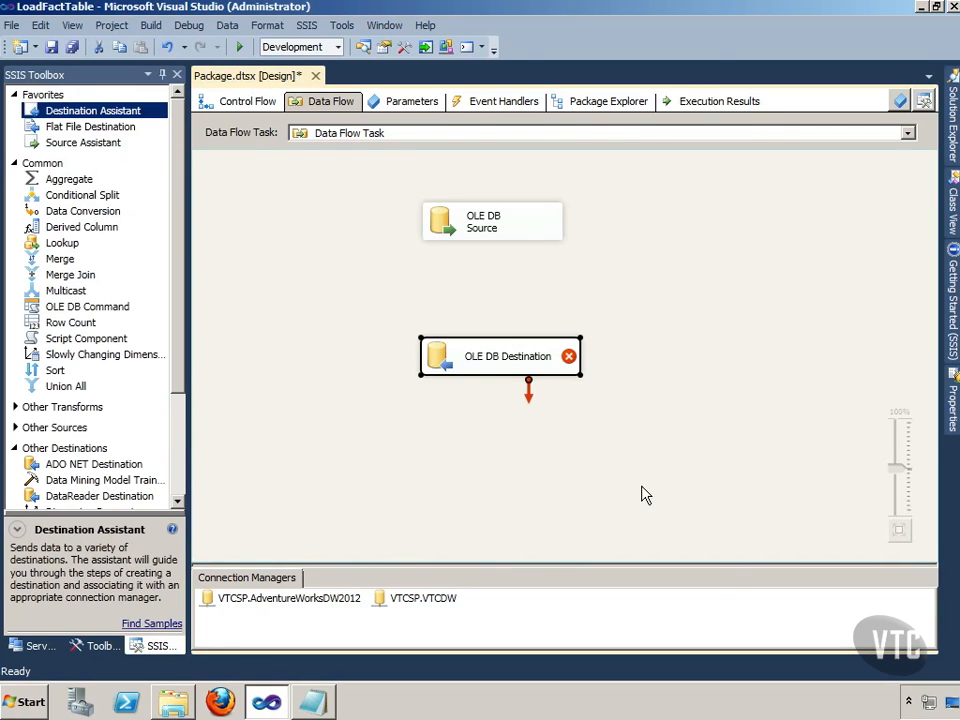
right_click(472, 353)
left_click(516, 362)
left_click(696, 377)
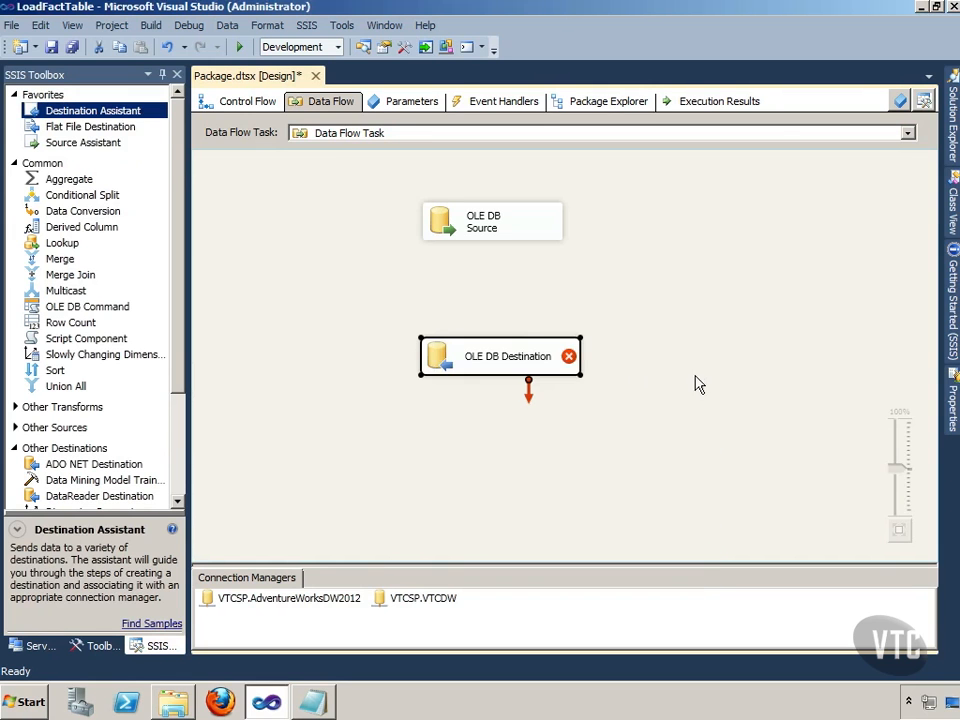
Step: Connect the OLE DB Source's regular data output to the OLE DB Destination
left_click(502, 224)
left_click_drag(503, 252, 500, 356)
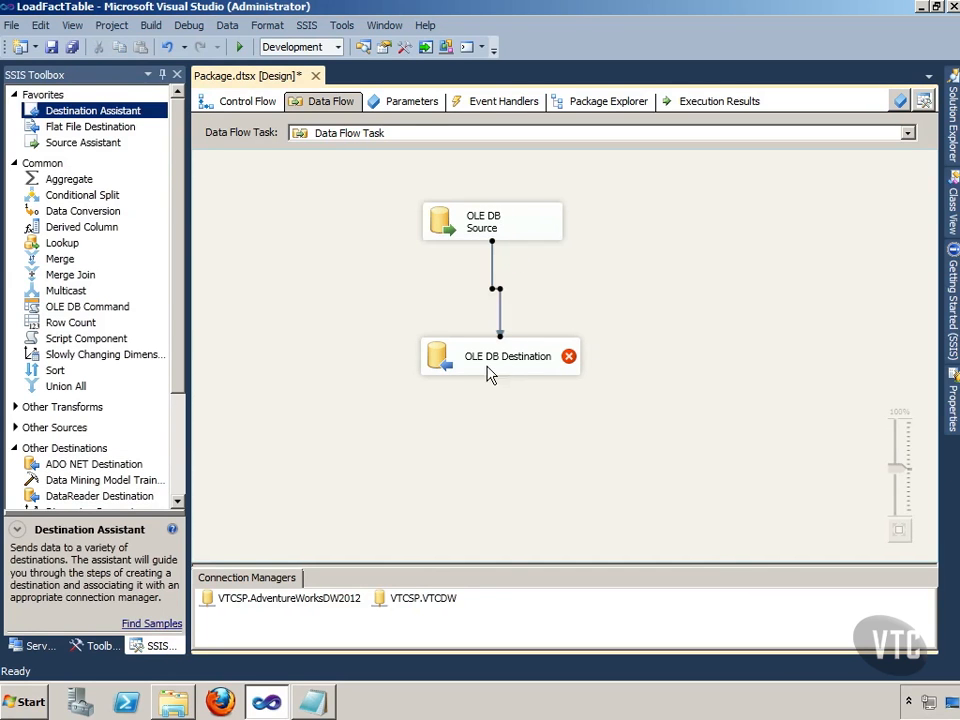
Step: Edit the OLE DB Destination to use Table or view access mode with the [dbo].[FactInternetSales] table
right_click(478, 364)
key("Escape")
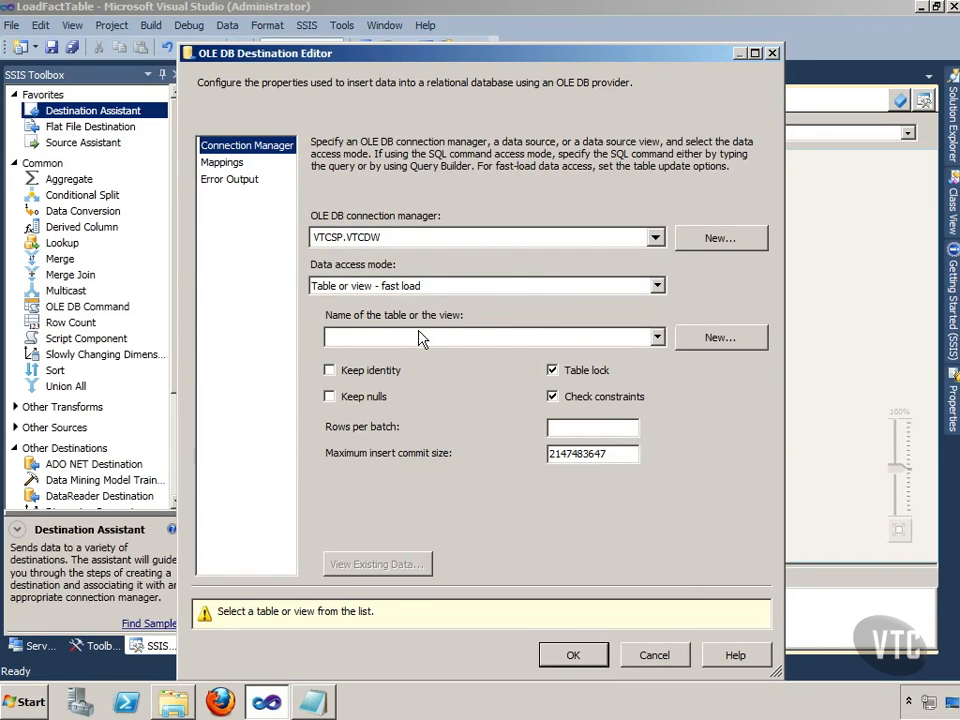
left_click(444, 287)
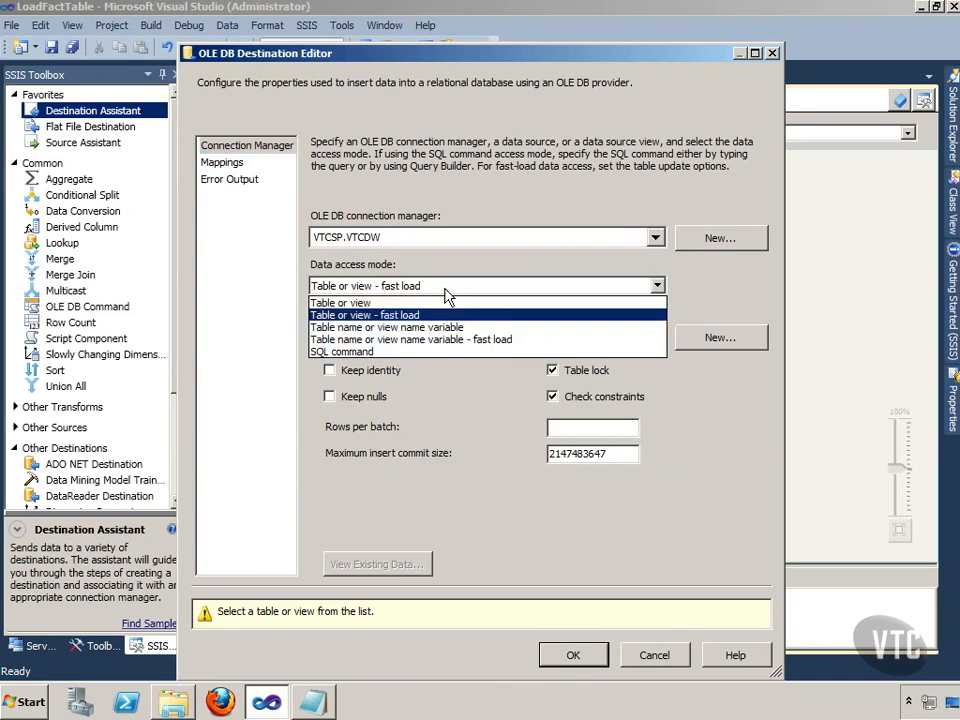
left_click(418, 304)
left_click(428, 335)
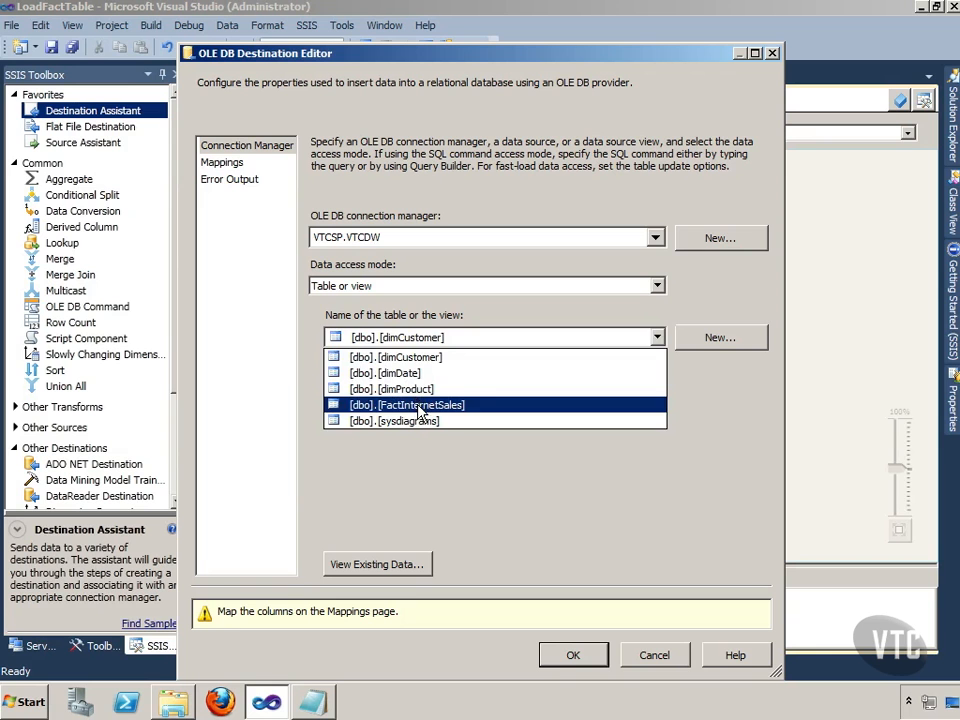
left_click(420, 405)
Step: Map the input columns to the FactInternetSales destination columns by name, leaving InternetSalesKey ignored, and accept the destination settings
left_click(230, 163)
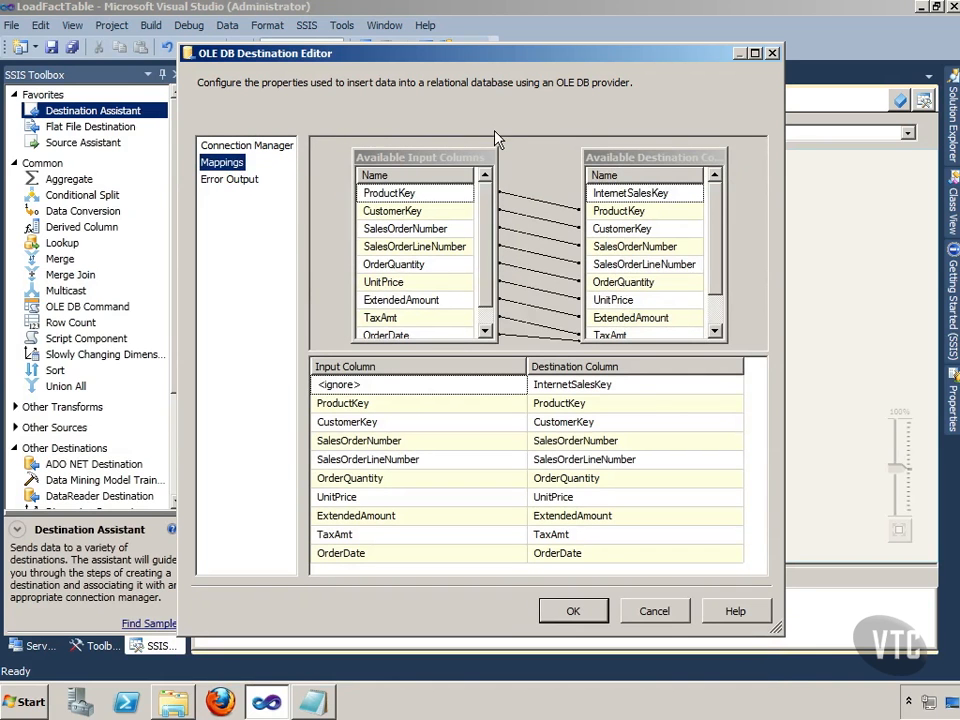
left_click_drag(484, 190, 489, 212)
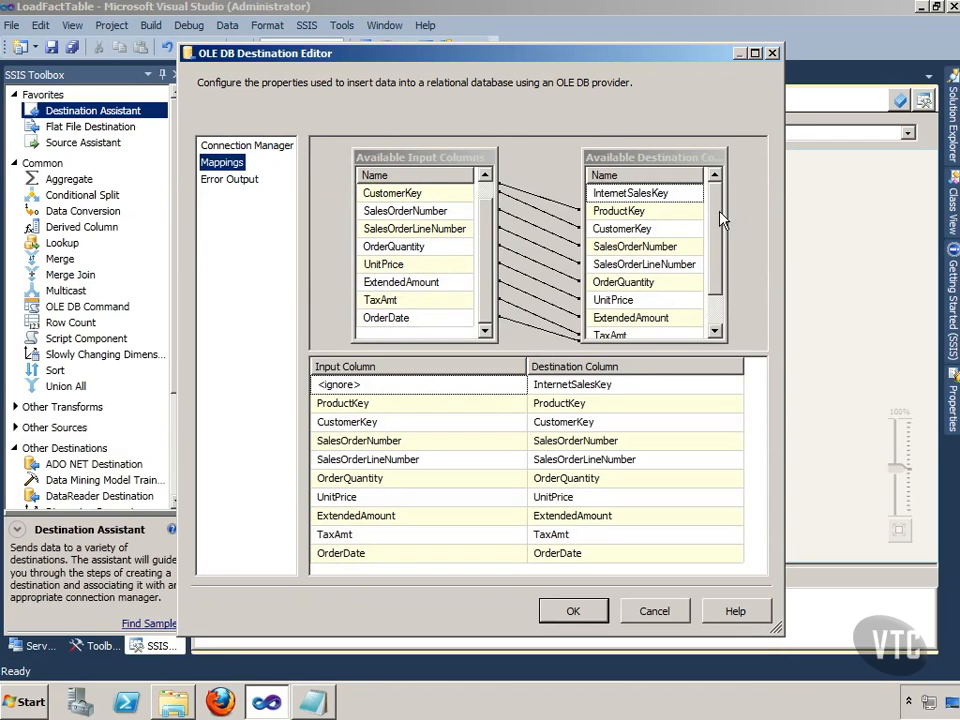
mouse_move(715, 219)
left_mouse_down()
mouse_move(714, 249)
mouse_move(714, 207)
left_mouse_up()
mouse_move(637, 201)
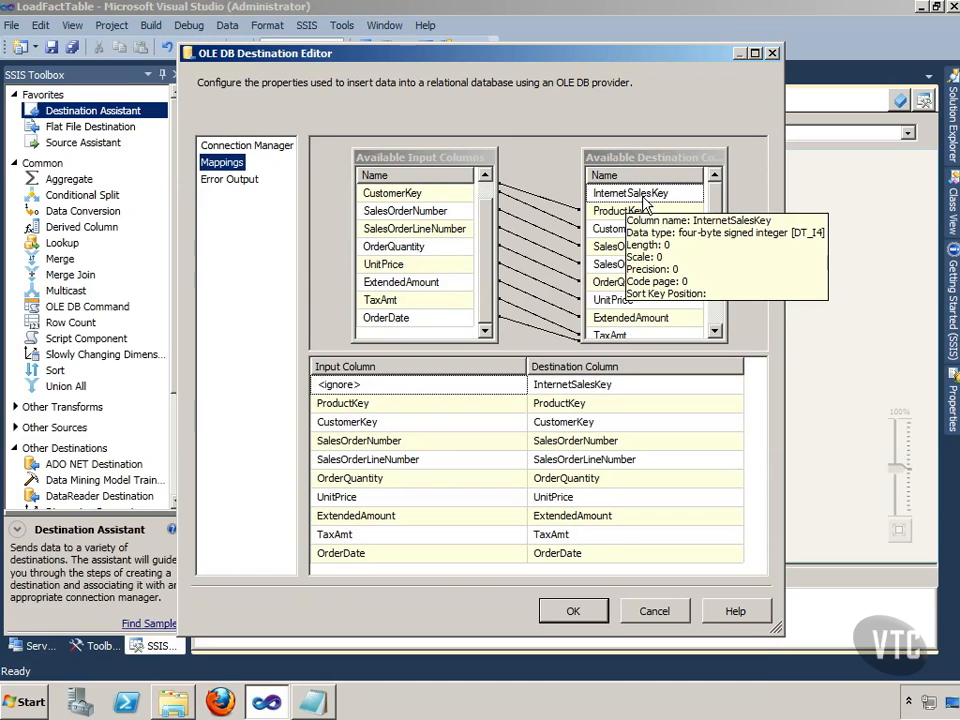
left_click(592, 612)
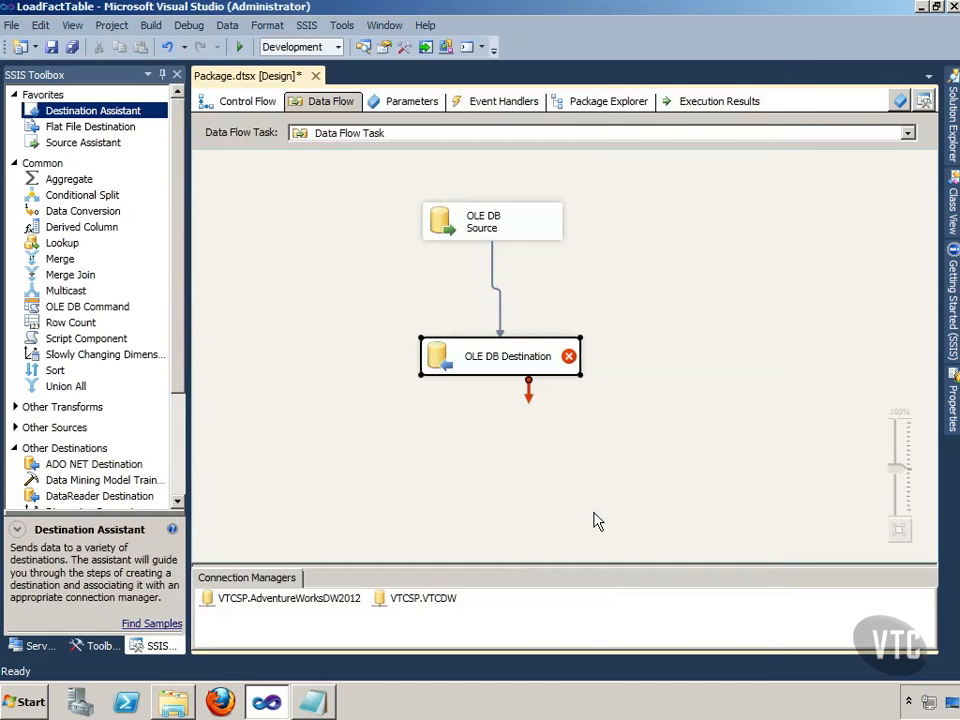
Step: Try to execute the Data Flow Task from the data flow design surface and dismiss the resulting dialog
left_click(610, 256)
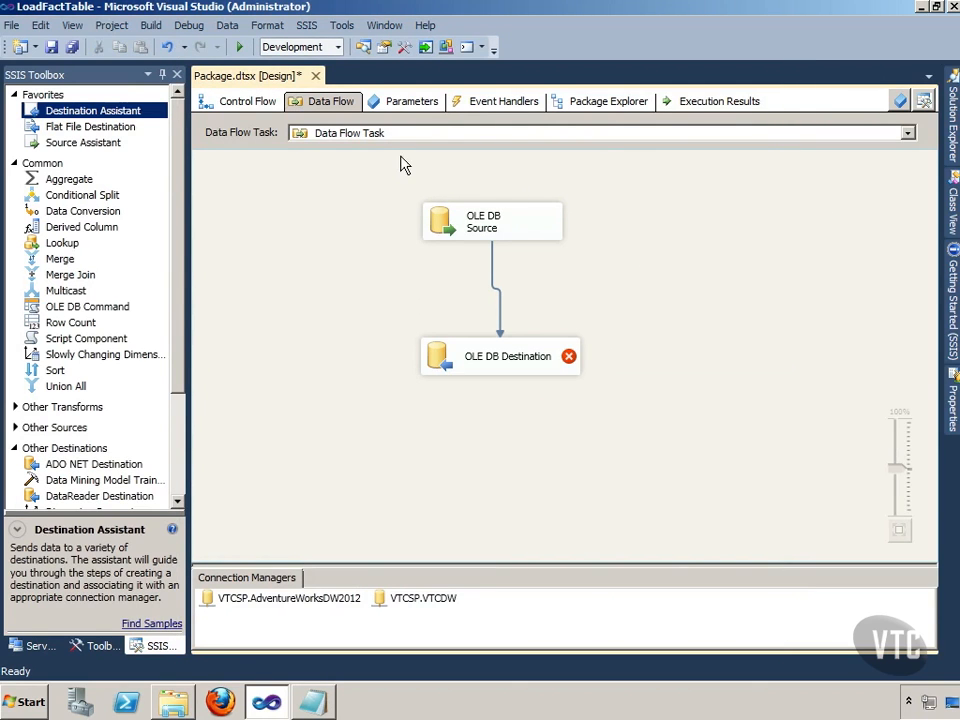
right_click(624, 248)
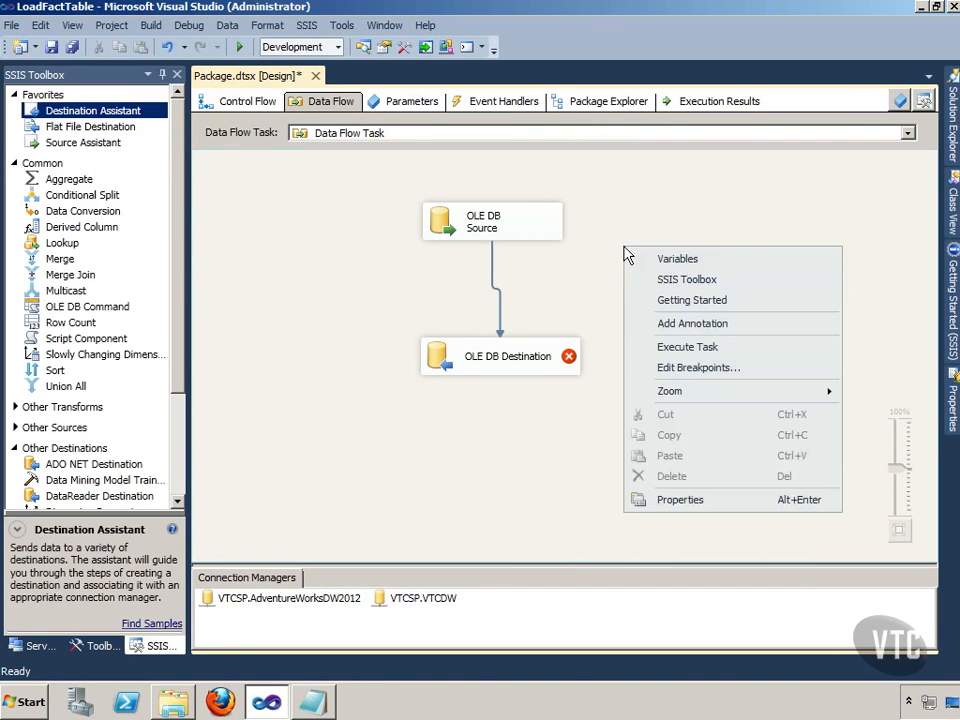
left_click(699, 346)
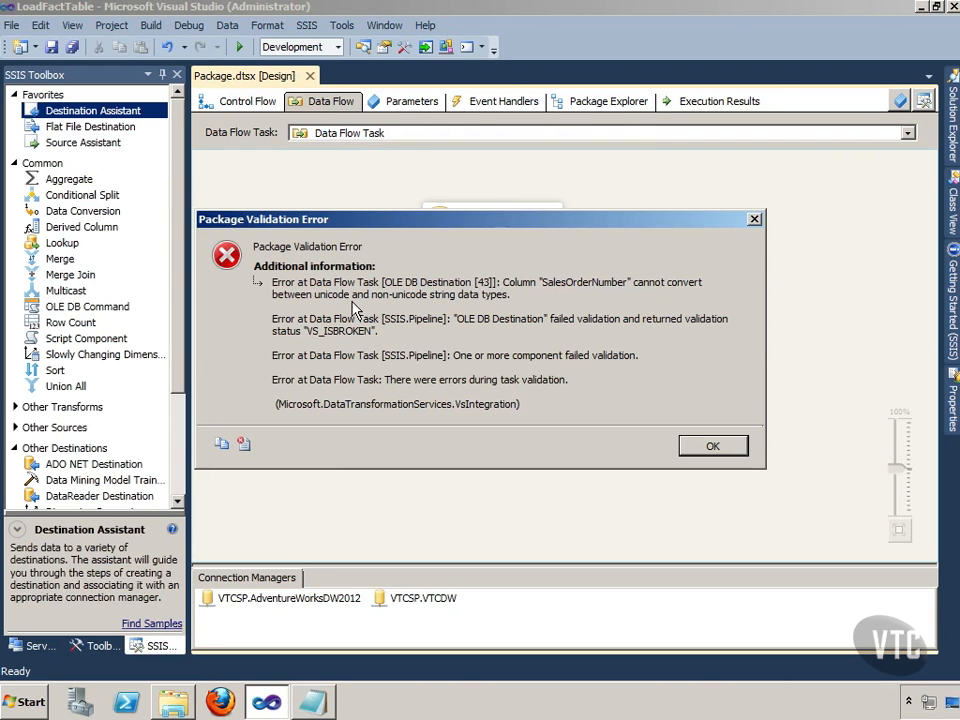
left_click(708, 447)
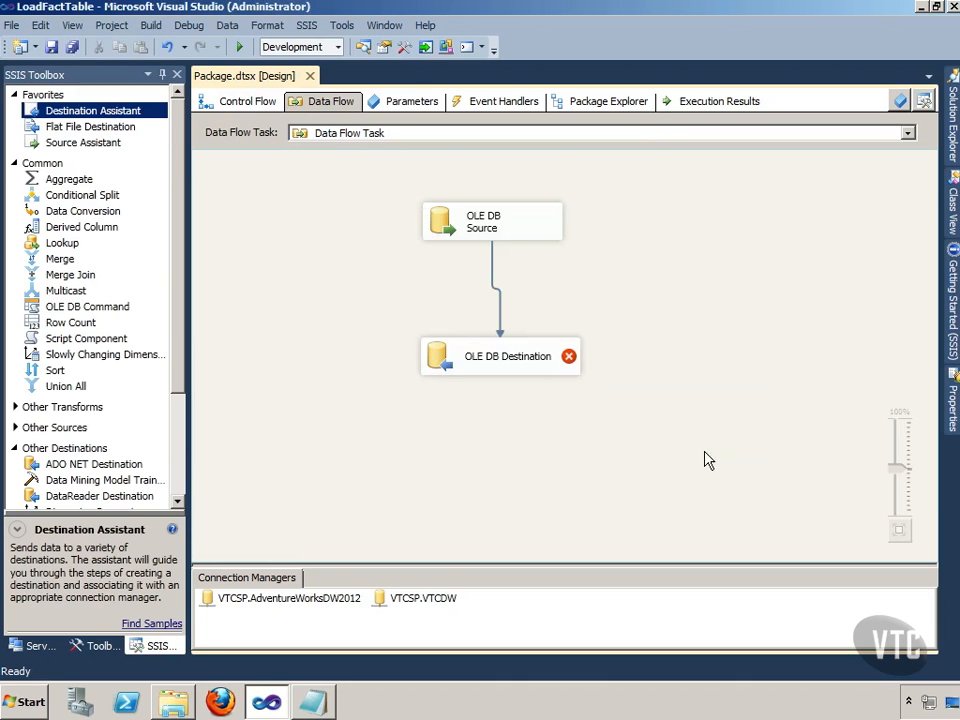
Step: Delete the data path between the OLE DB Source and the OLE DB Destination
left_click(501, 299)
right_click(501, 292)
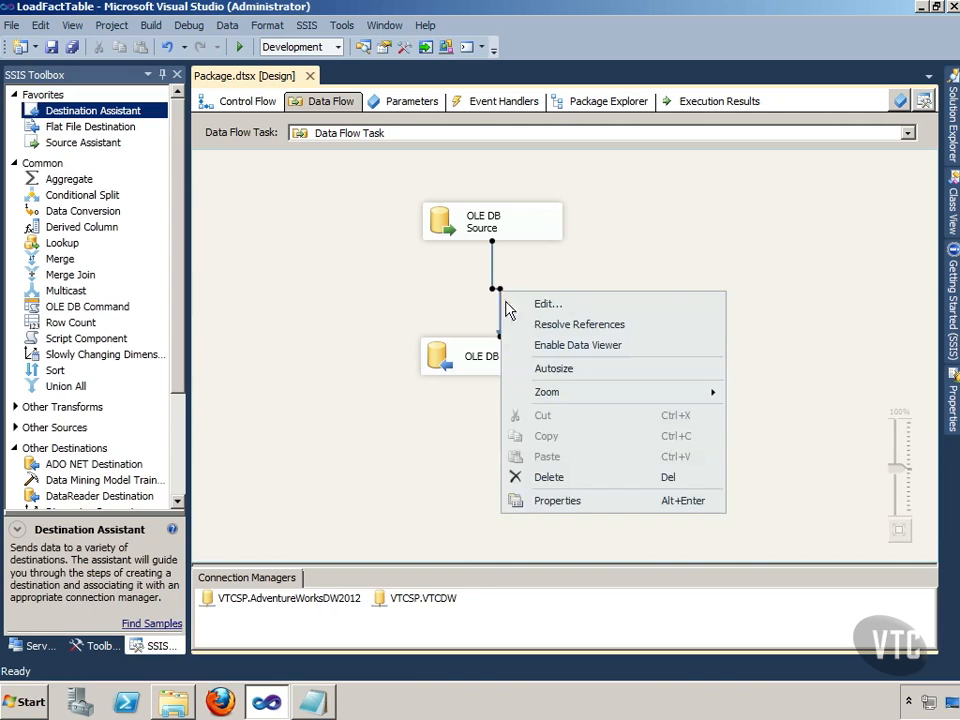
left_click(548, 476)
Step: Add a Data Conversion transformation and connect it between the OLE DB Source and the OLE DB Destination
left_click_drag(115, 218, 620, 300)
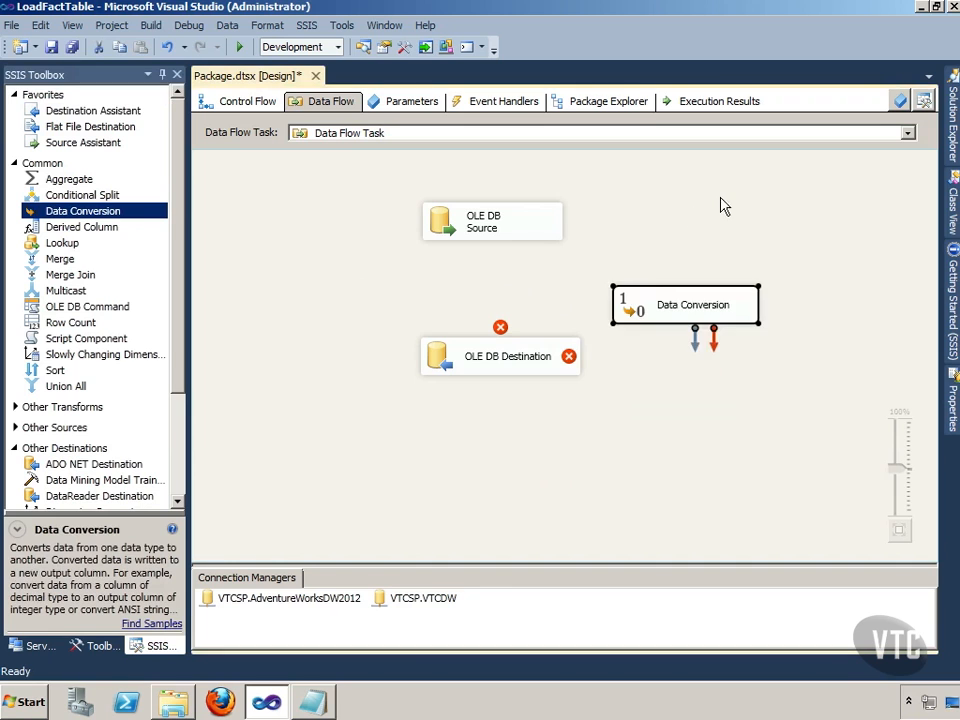
left_click(505, 236)
left_click_drag(503, 256, 700, 302)
double_click(700, 304)
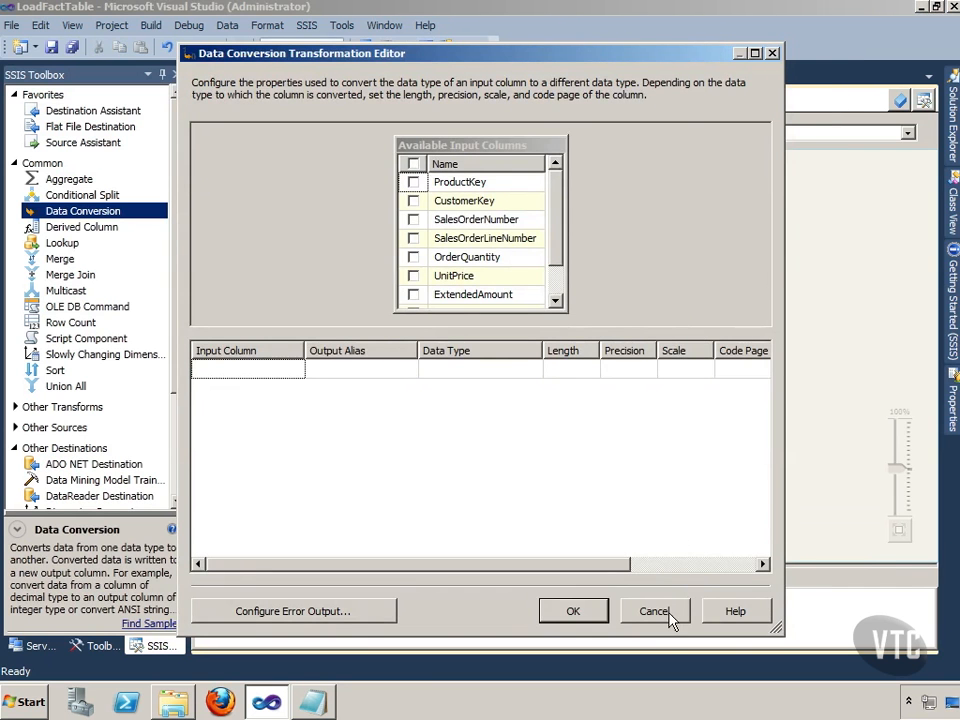
left_click(655, 611)
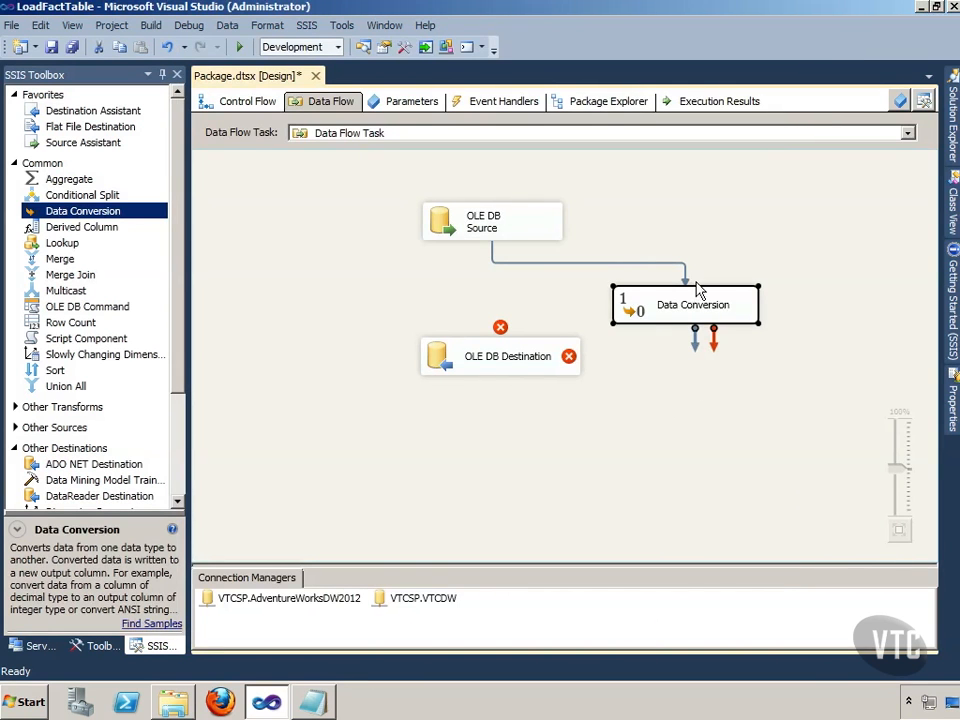
left_click_drag(697, 338, 543, 354)
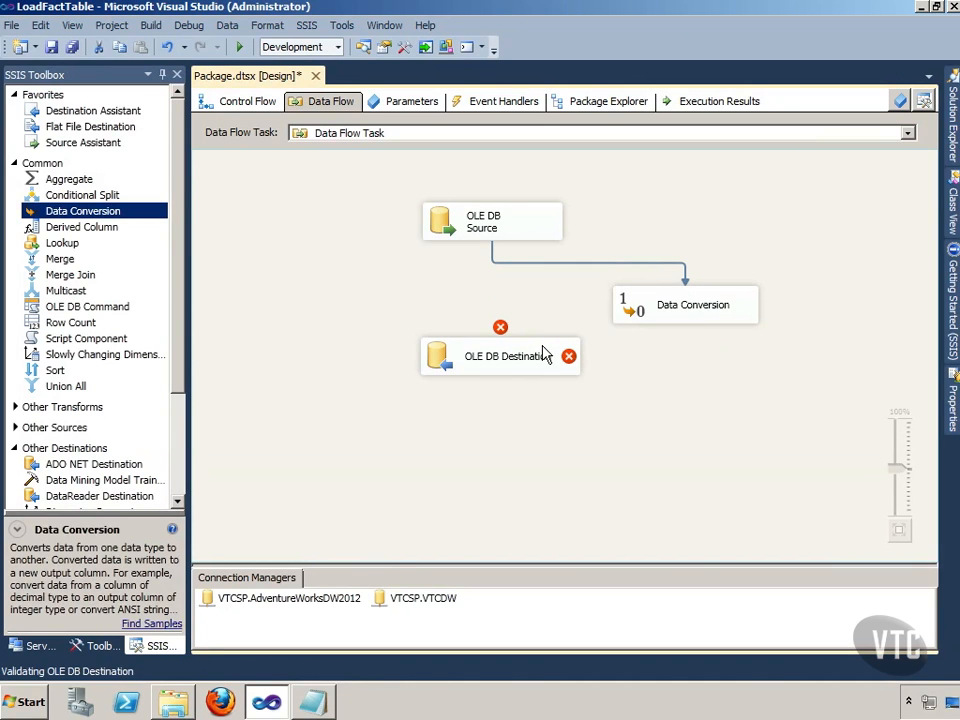
Step: Configure the Data Conversion to convert SalesOrderNumber to string [DT_STR] with the output alias SalesOrderNumber
left_click(685, 314)
right_click(685, 314)
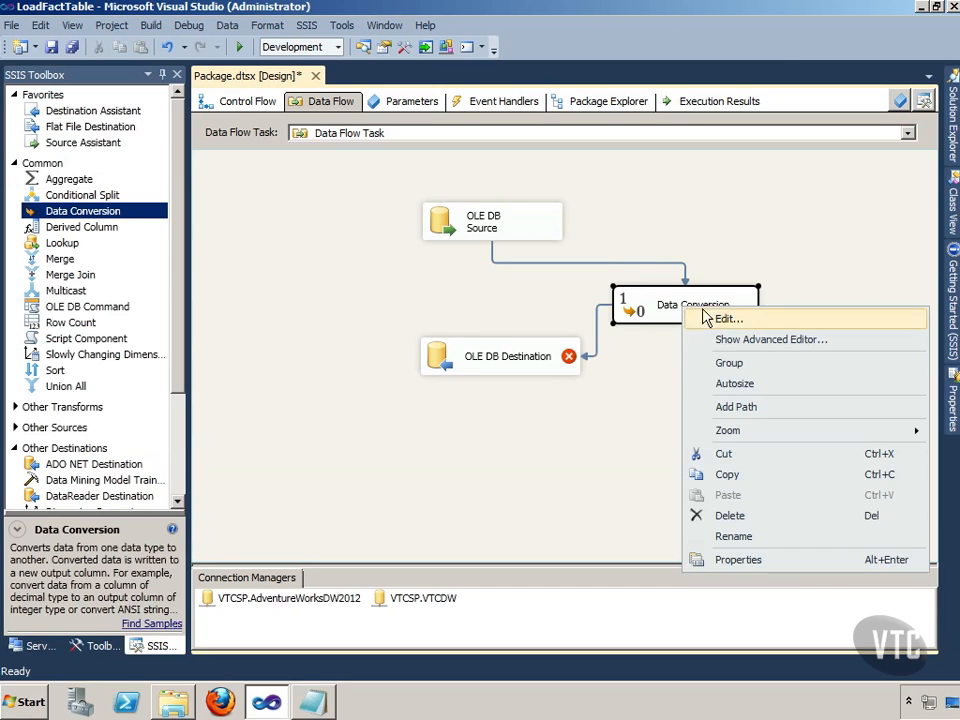
left_click(722, 319)
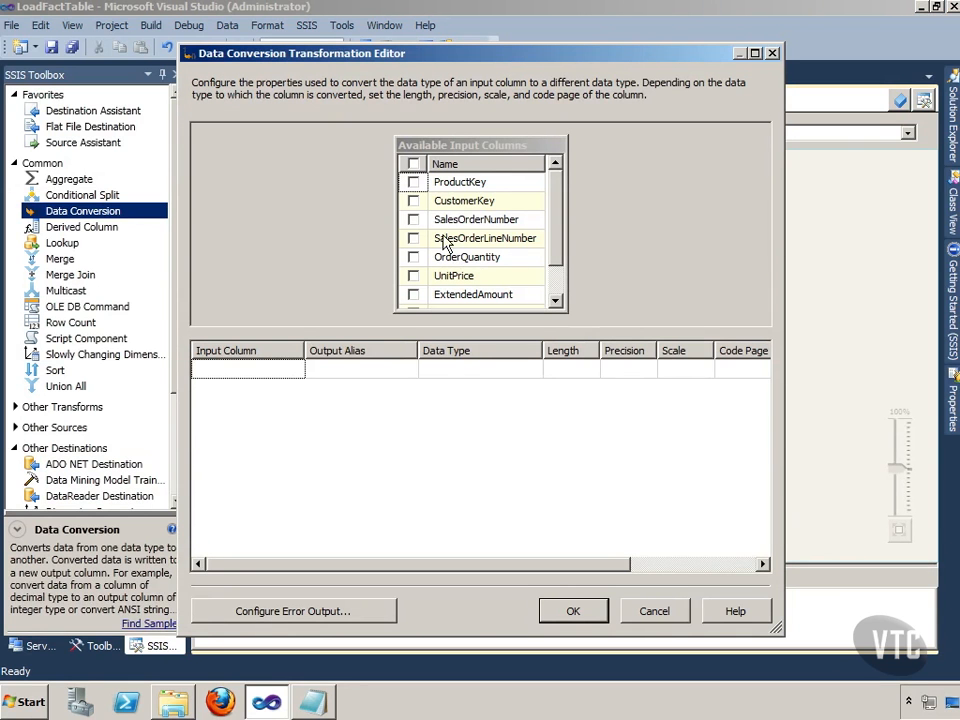
left_click(413, 219)
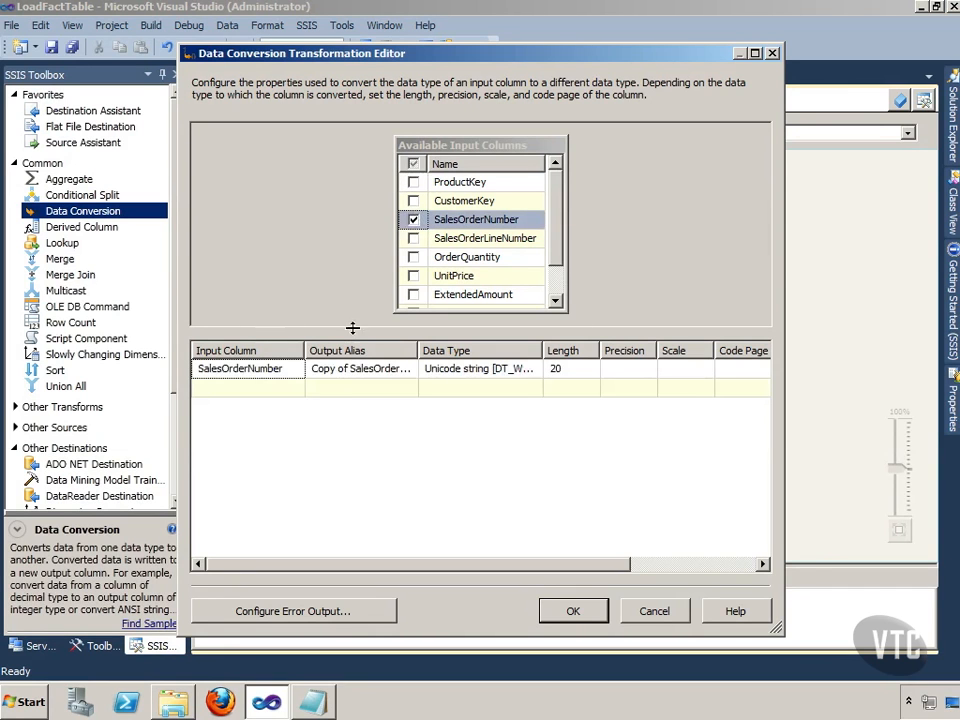
left_click(335, 369)
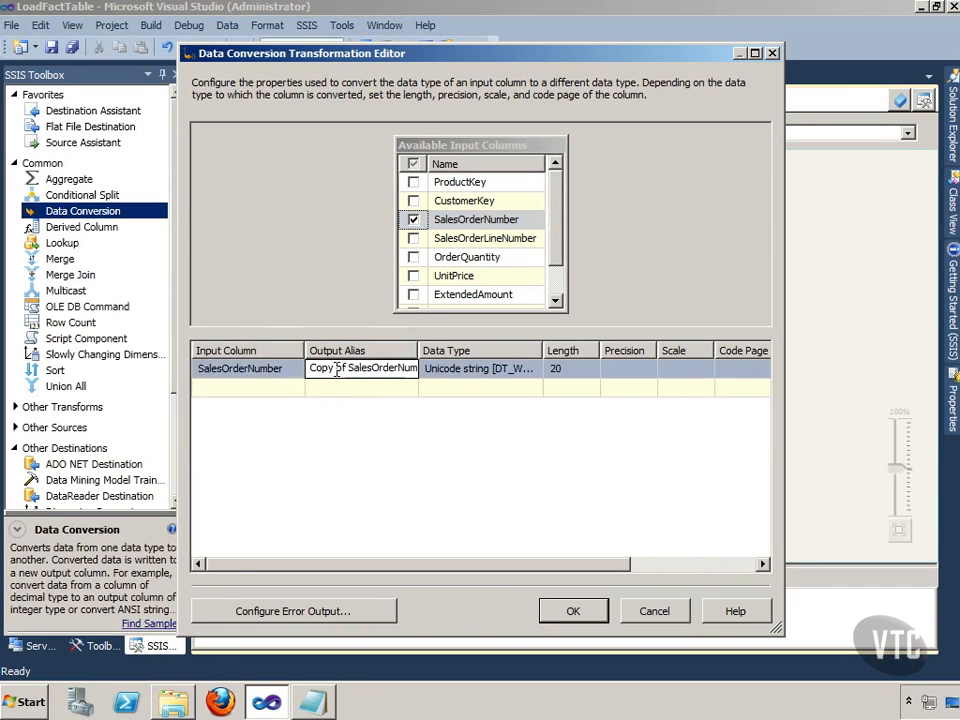
left_click_drag(343, 369, 287, 368)
key("Delete")
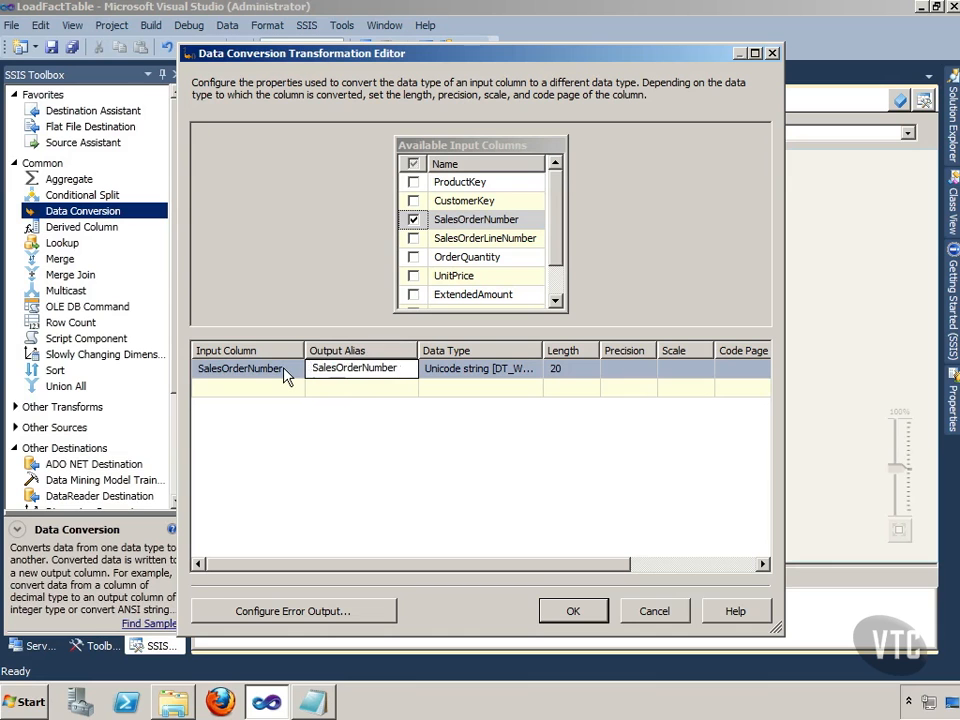
left_click(492, 370)
left_click(535, 370)
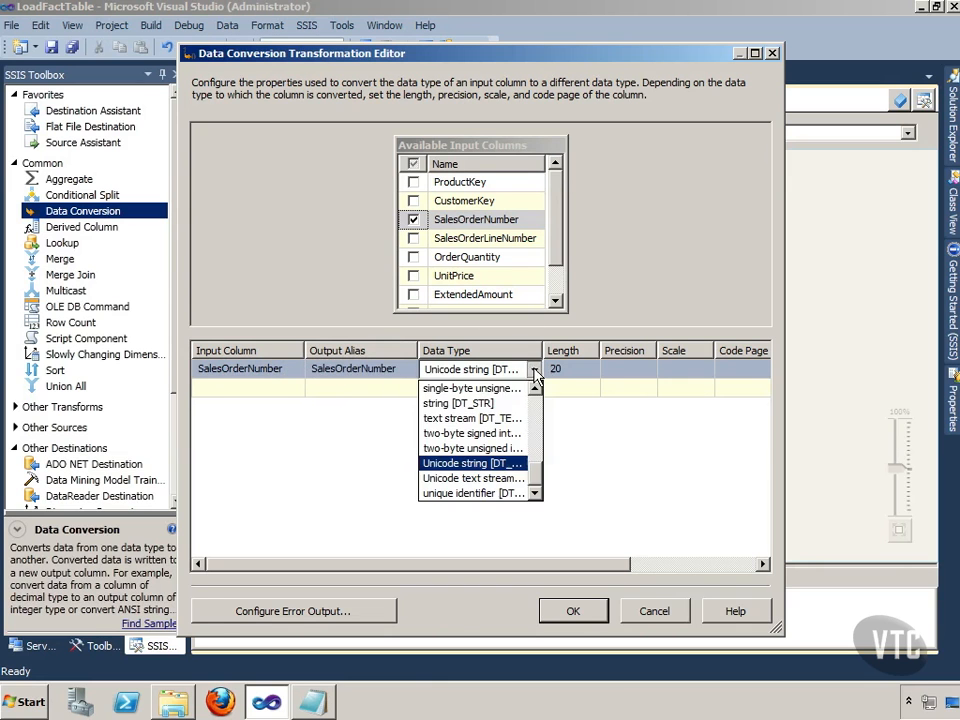
left_click(495, 403)
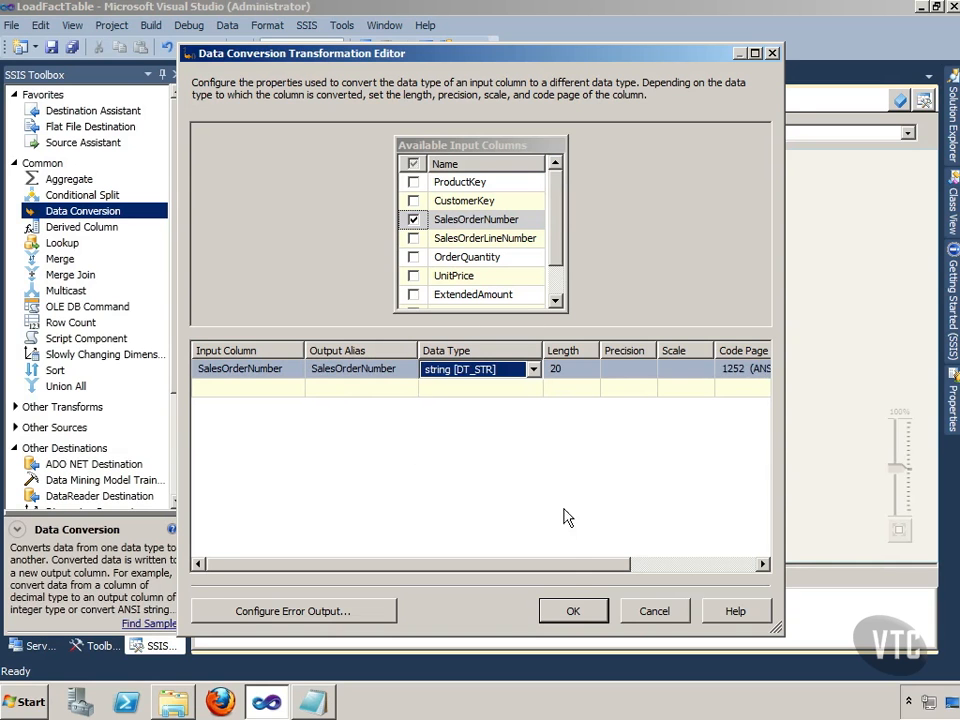
left_click(574, 611)
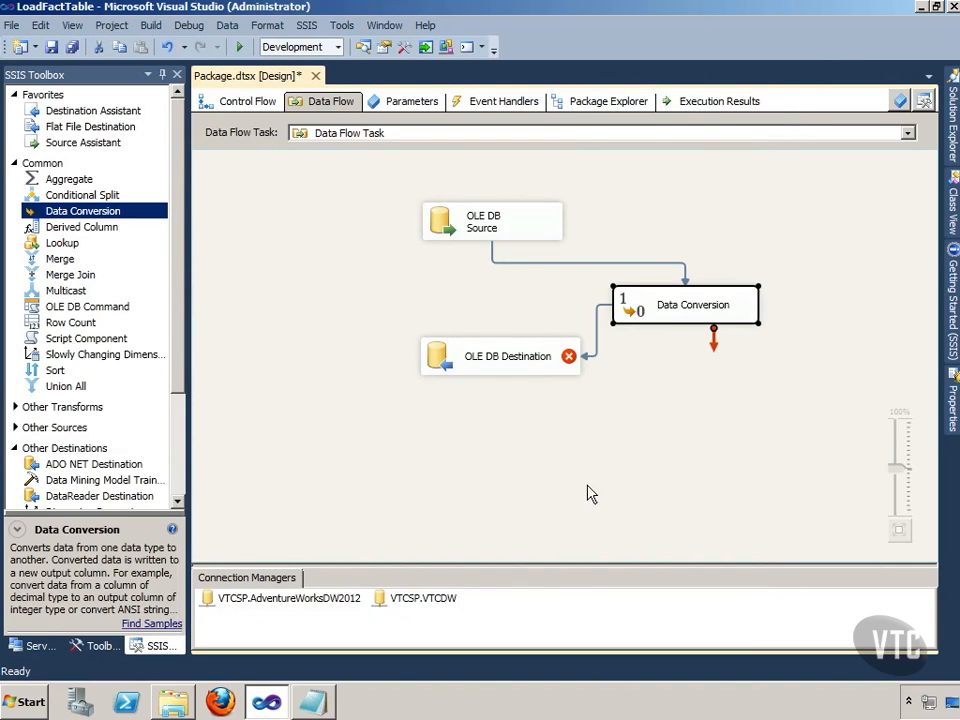
Step: In the OLE DB Destination, replace the OLE DB Source.SalesOrderNumber mapping with the converted SalesOrderNumber column mapped to the SalesOrderNumber destination column
right_click(468, 357)
left_click(513, 368)
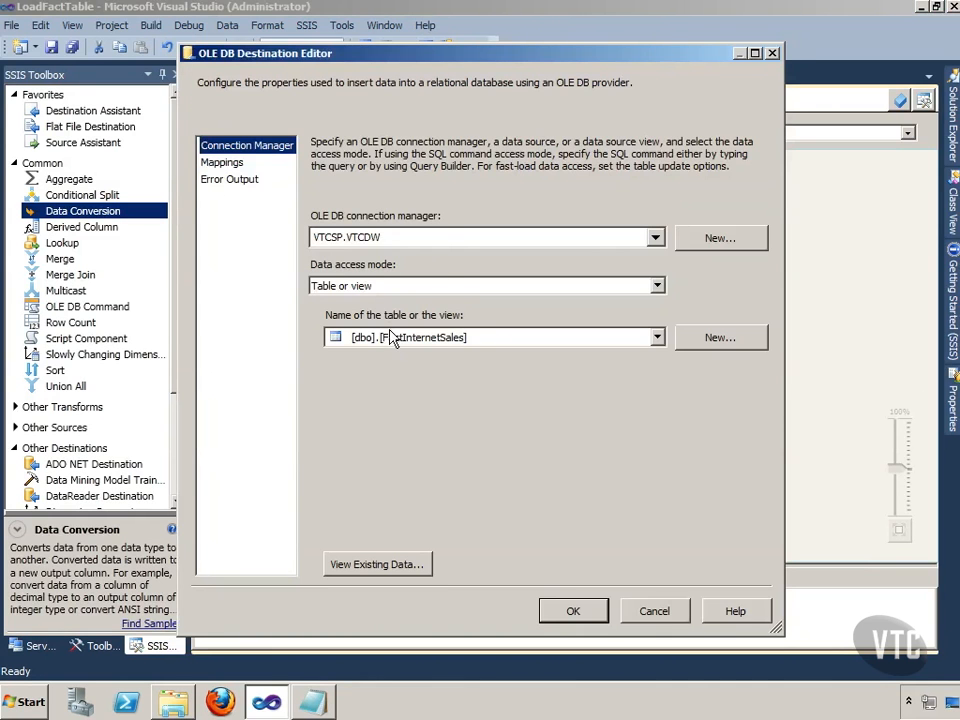
left_click(226, 163)
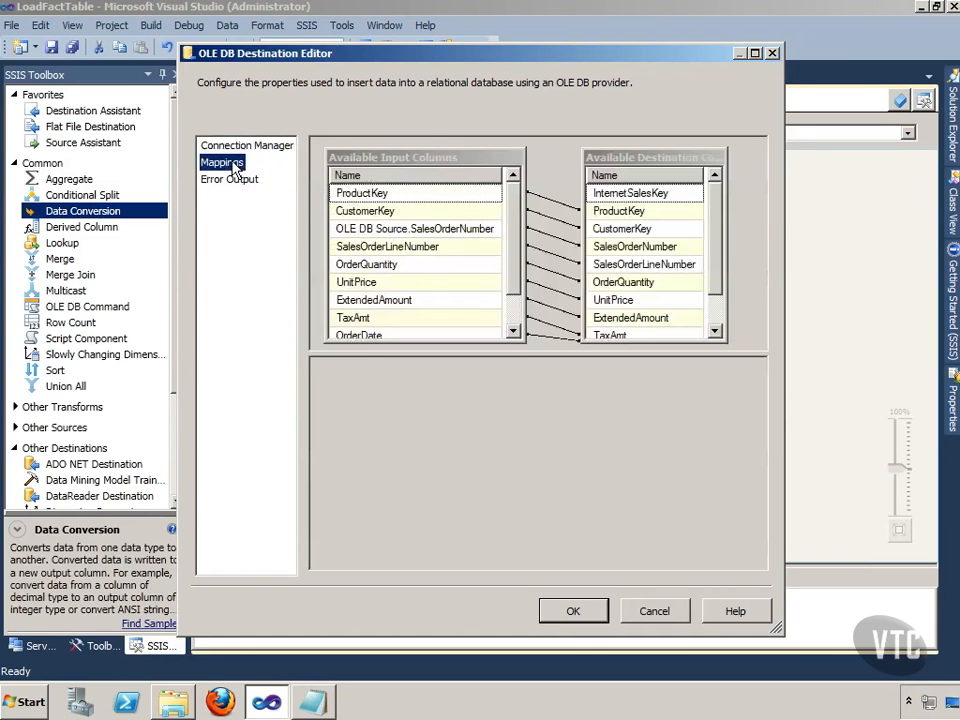
left_click(484, 234)
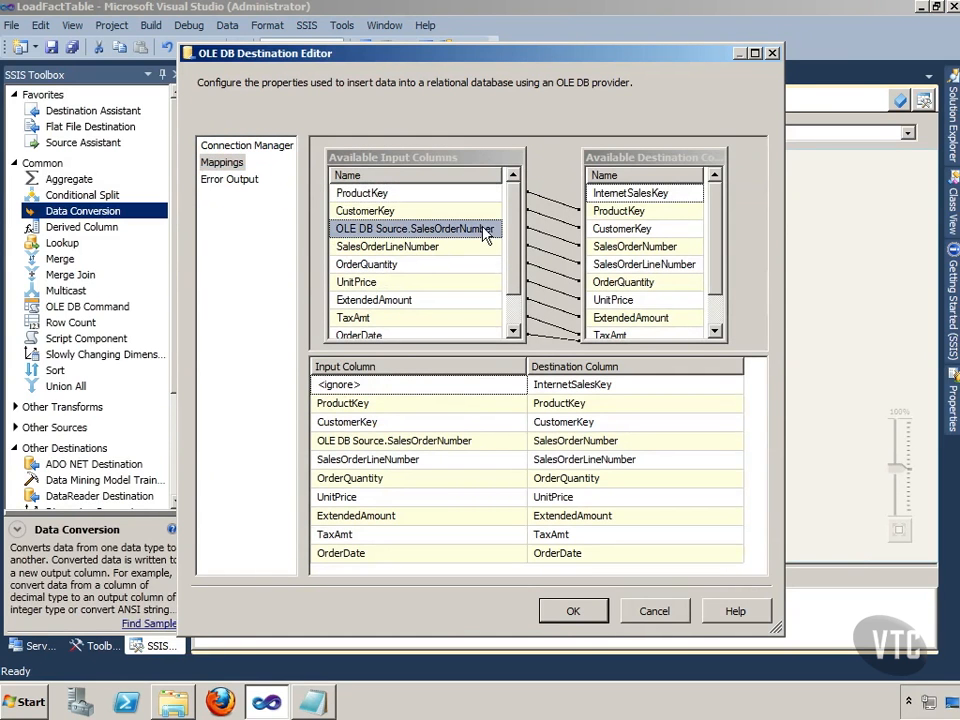
right_click(548, 242)
left_click(575, 268)
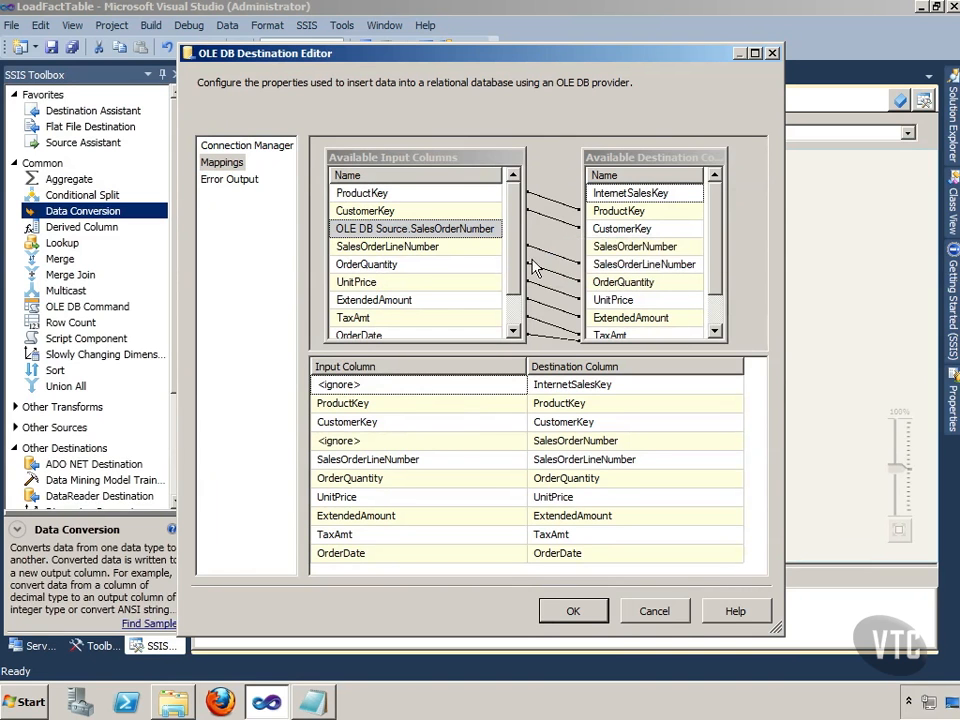
scroll(394, 266, "down", 1)
left_click(471, 318)
left_click_drag(471, 318, 619, 250)
left_click(567, 610)
left_click(583, 502)
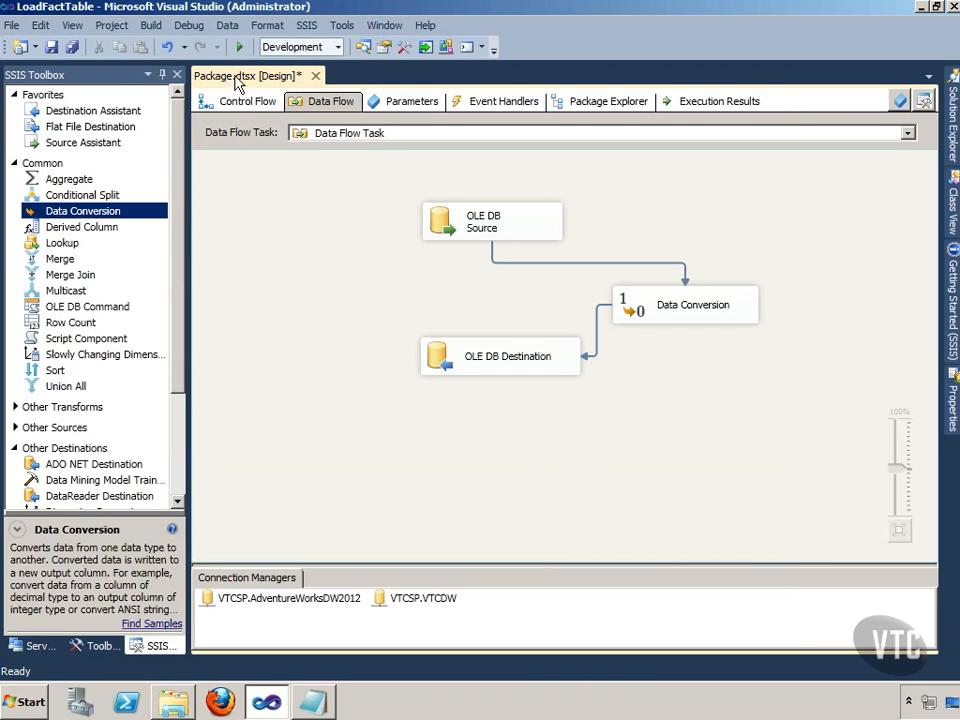
Step: In the control flow, connect the Execute SQL Task to the Data Flow Task with a success precedence constraint
left_click(243, 104)
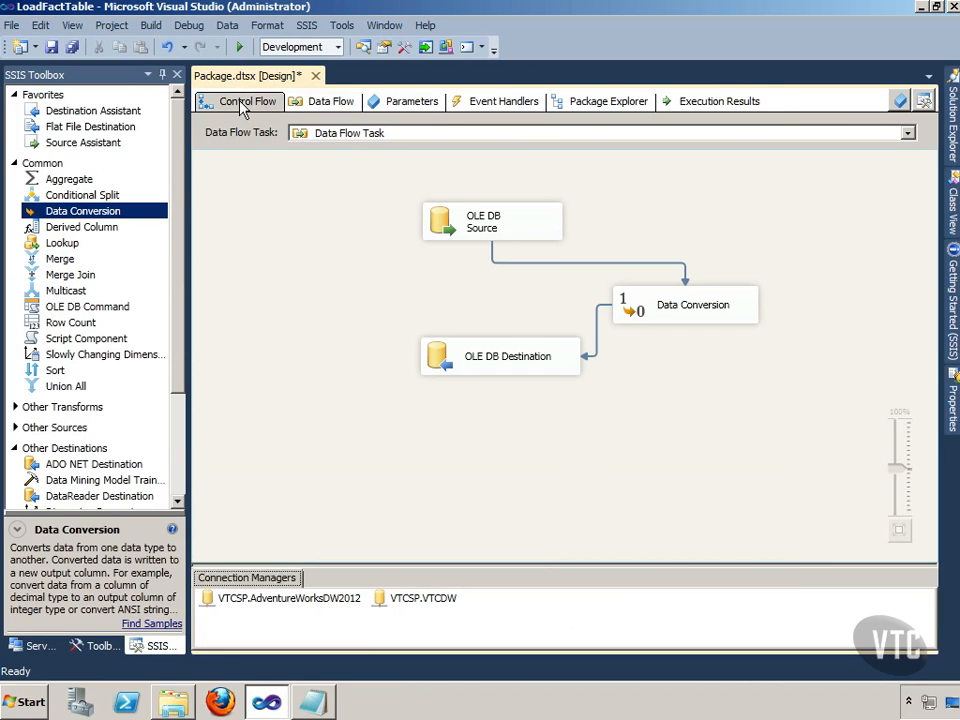
left_click(386, 207)
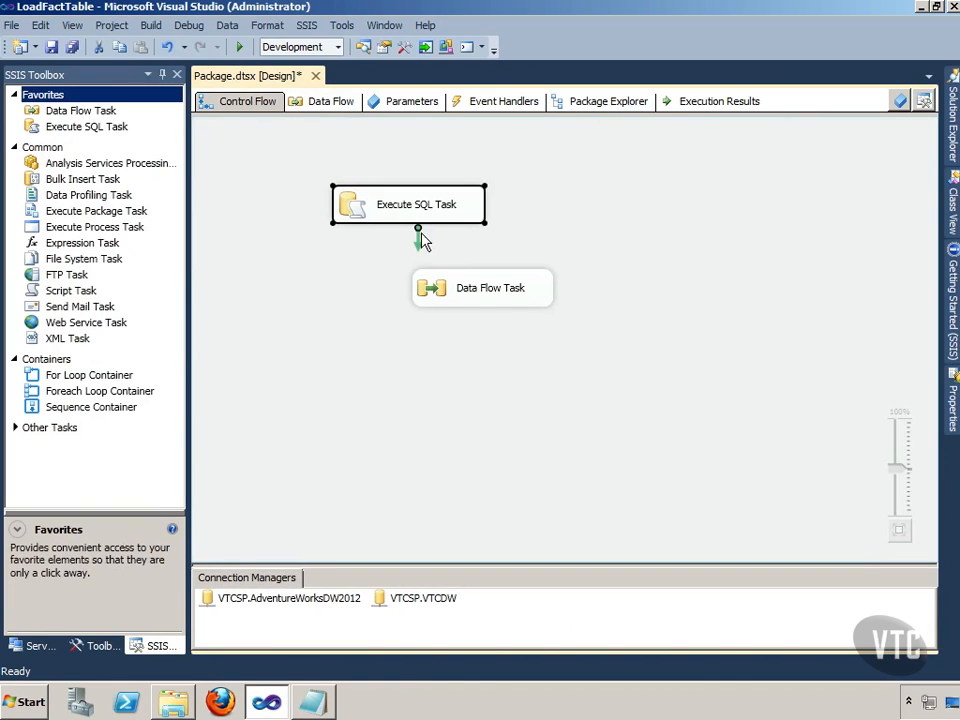
left_click_drag(418, 238, 482, 287)
left_click(668, 290)
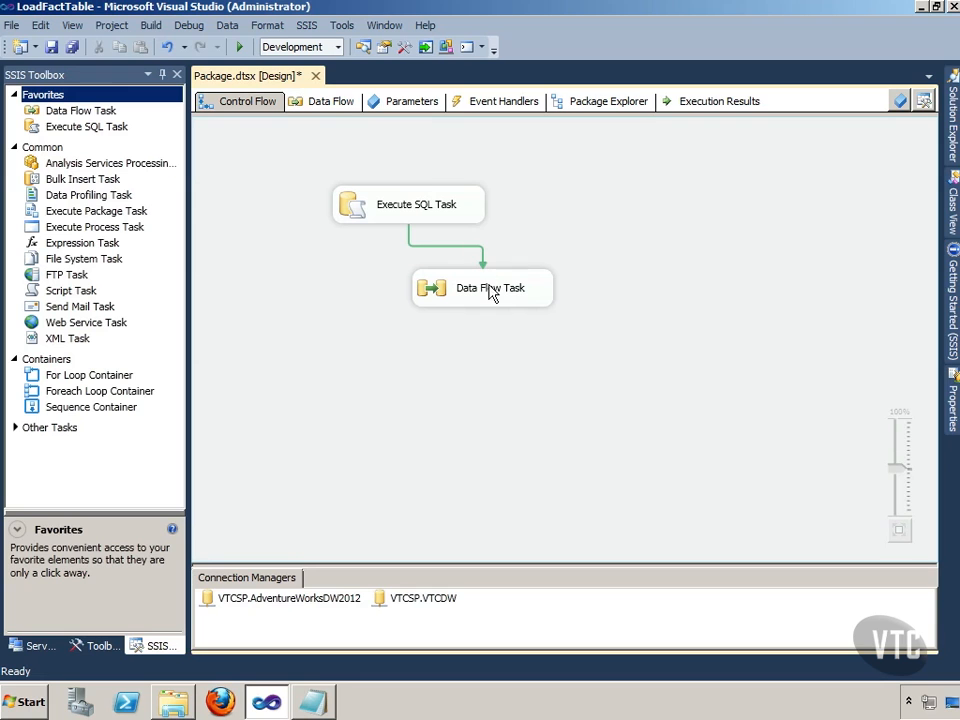
Step: Run the package, watch the row progress inside the Data Flow Task, and stop the execution
left_click(239, 47)
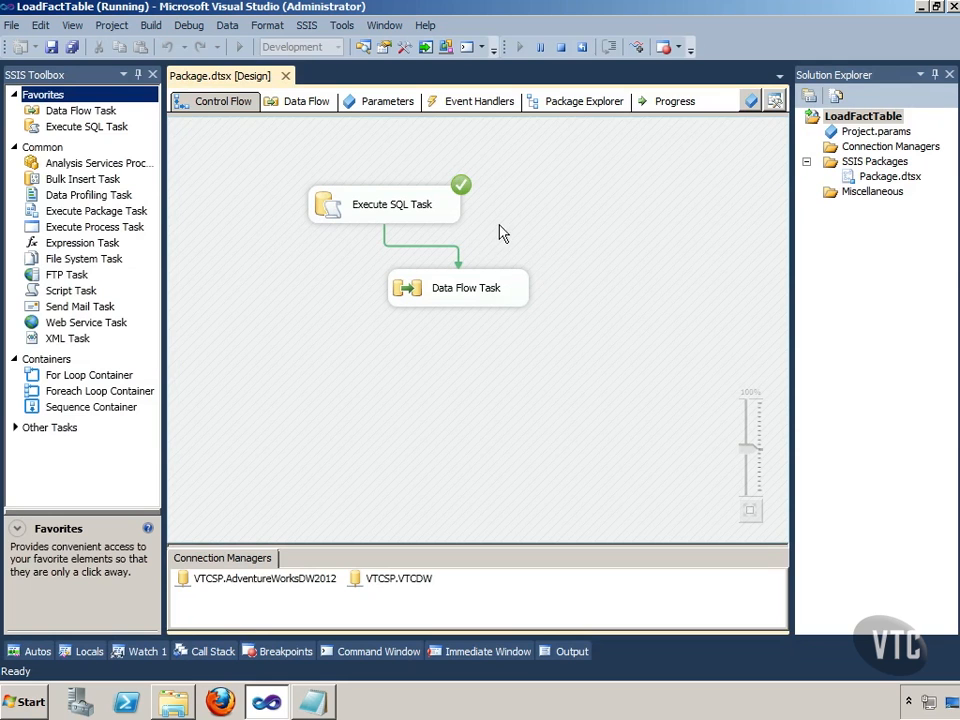
double_click(491, 300)
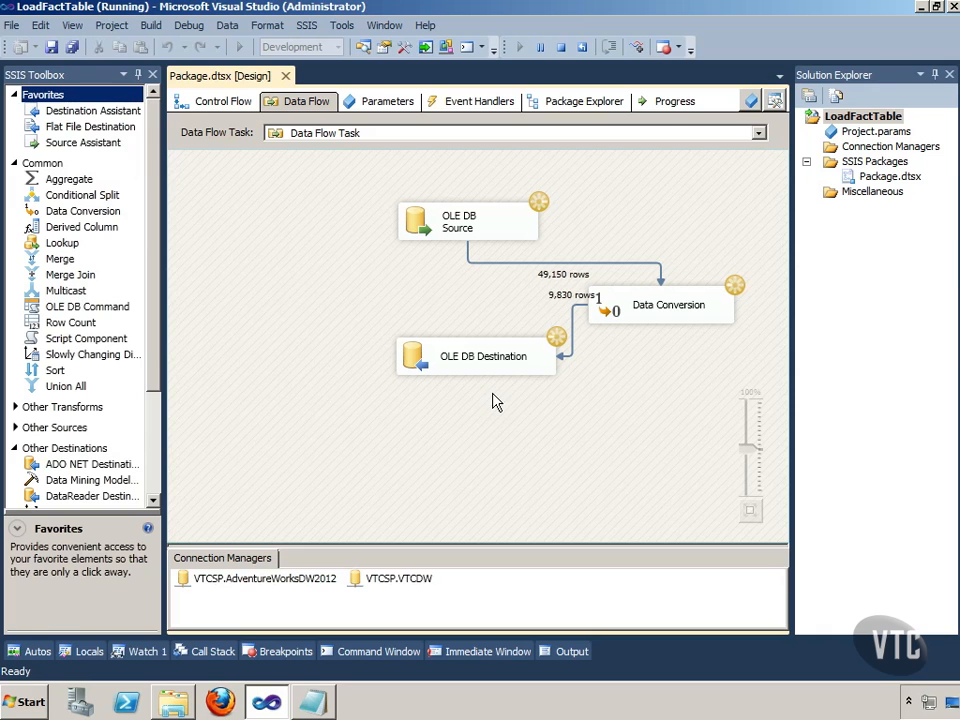
left_click(562, 47)
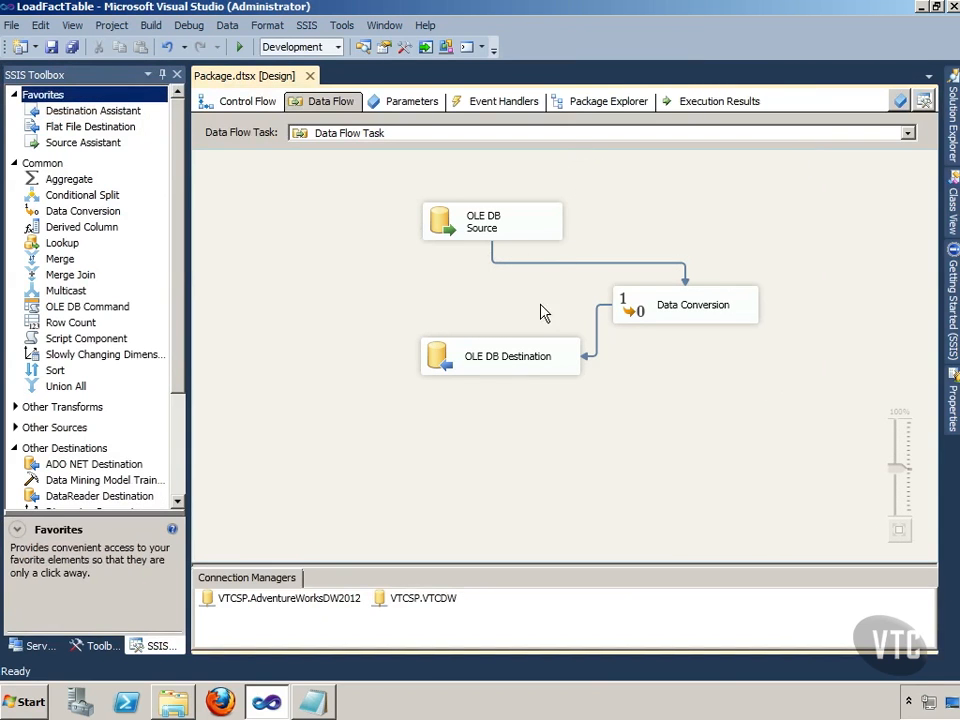
Step: Set the OLE DB Destination's data access mode to Table or view - fast load and apply the change
left_click(519, 362)
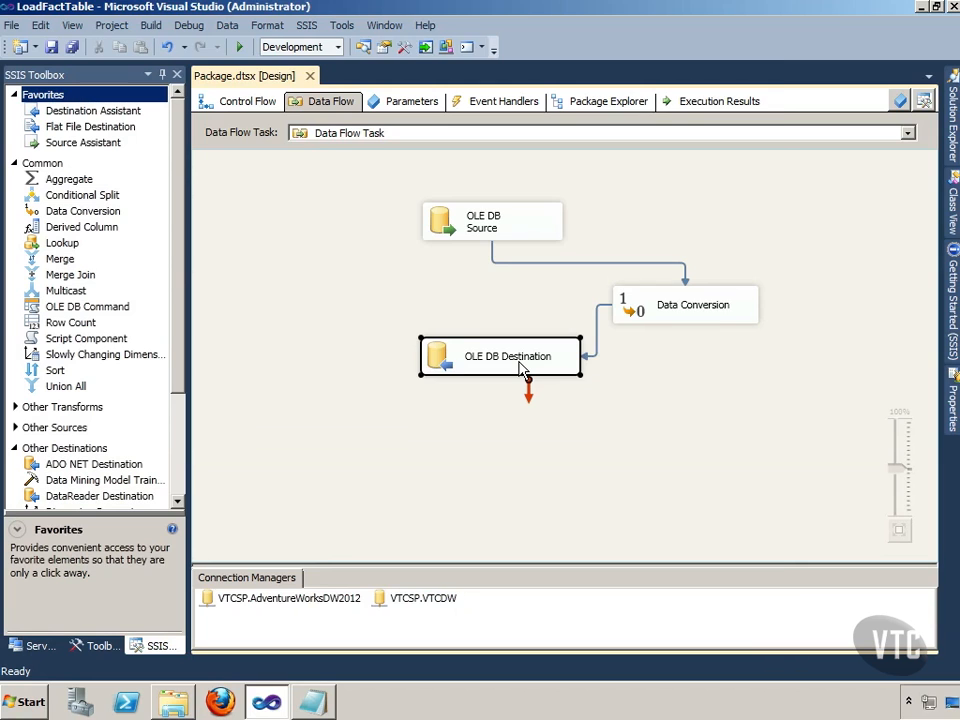
double_click(519, 365)
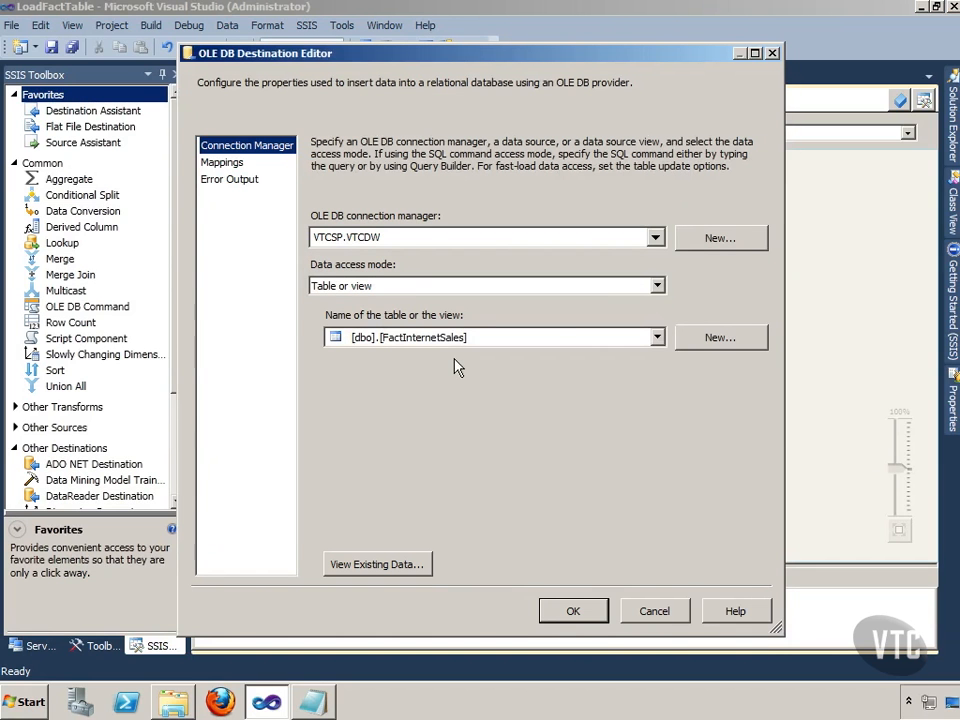
left_click(401, 287)
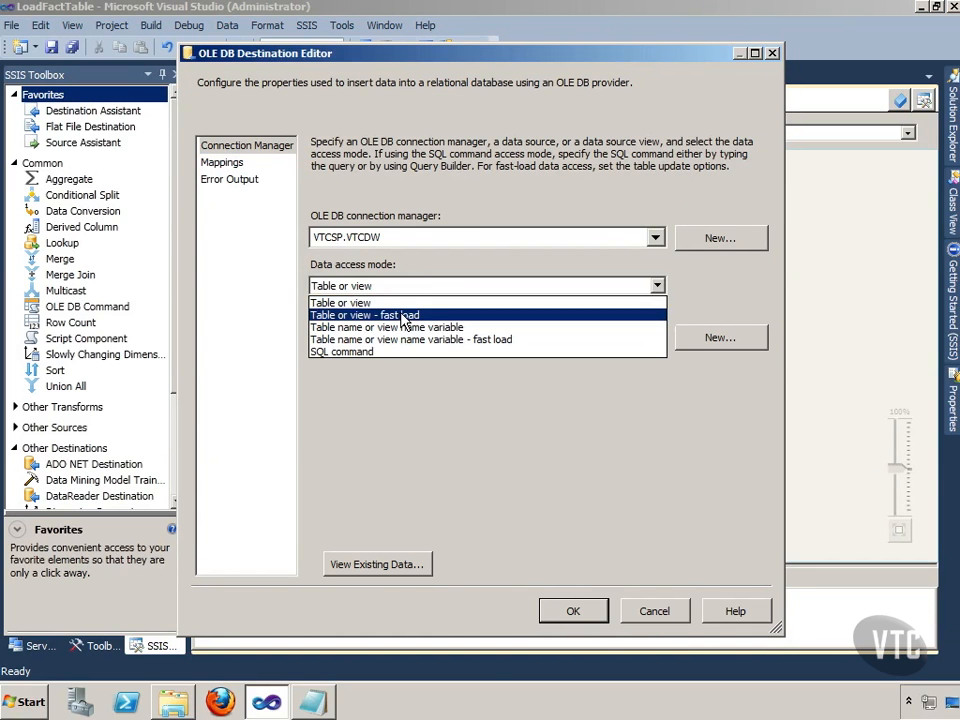
left_click(404, 316)
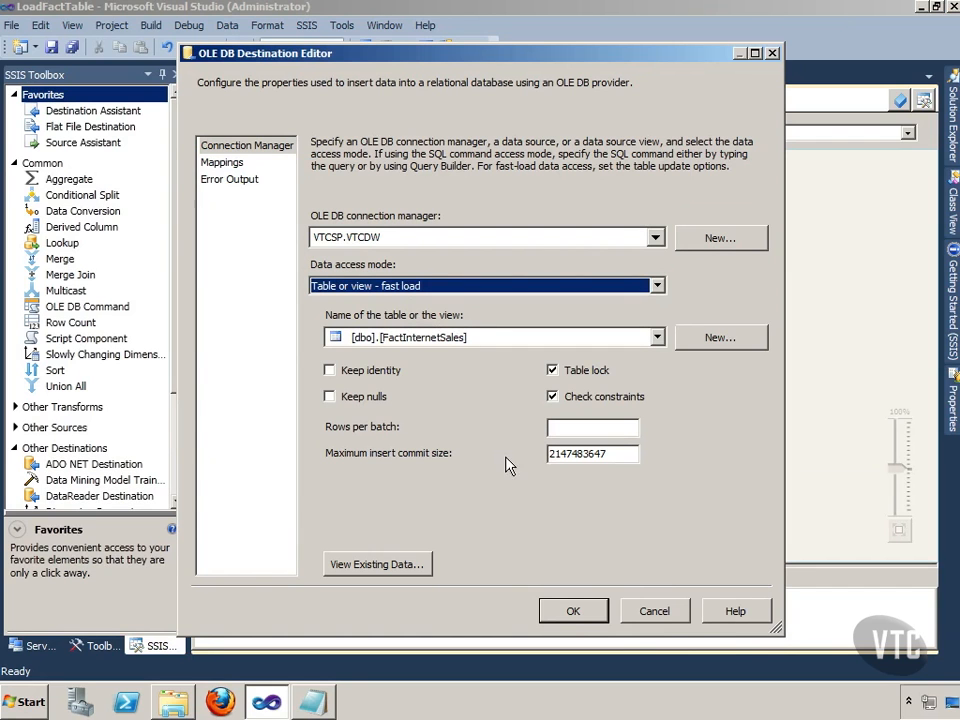
left_click(573, 611)
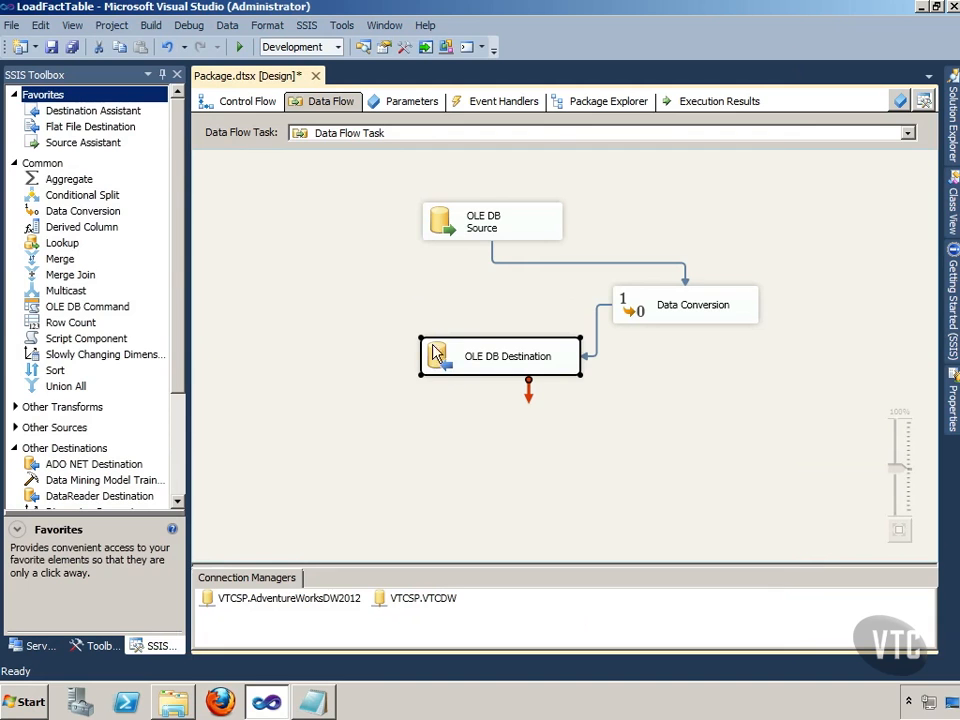
Step: Run the package from the control flow and open the Data Flow Task to check its row progress
left_click(264, 104)
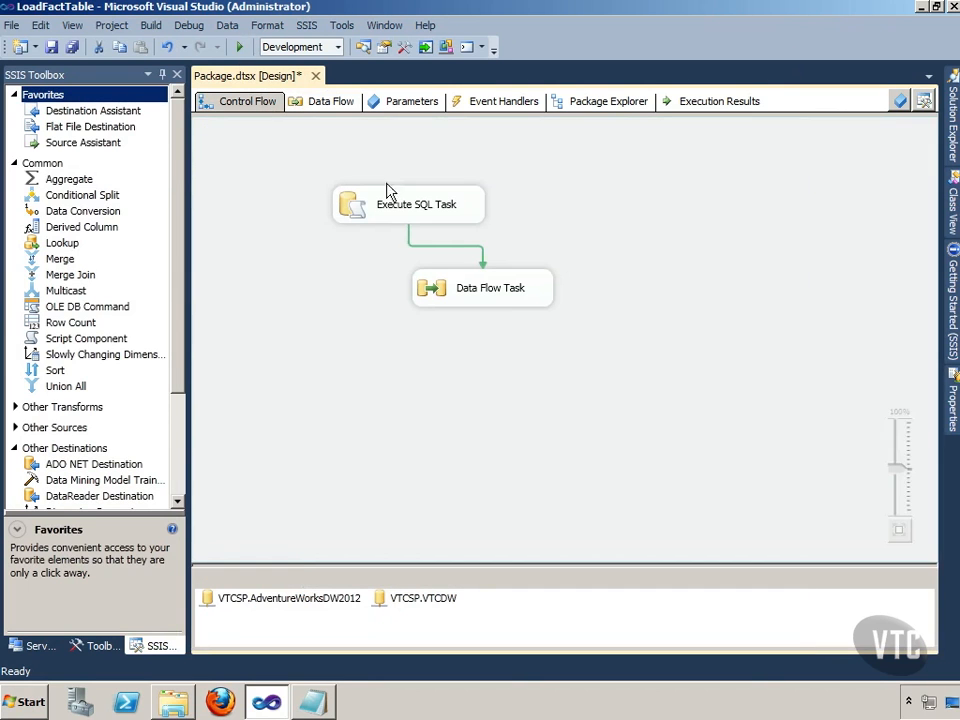
left_click(239, 47)
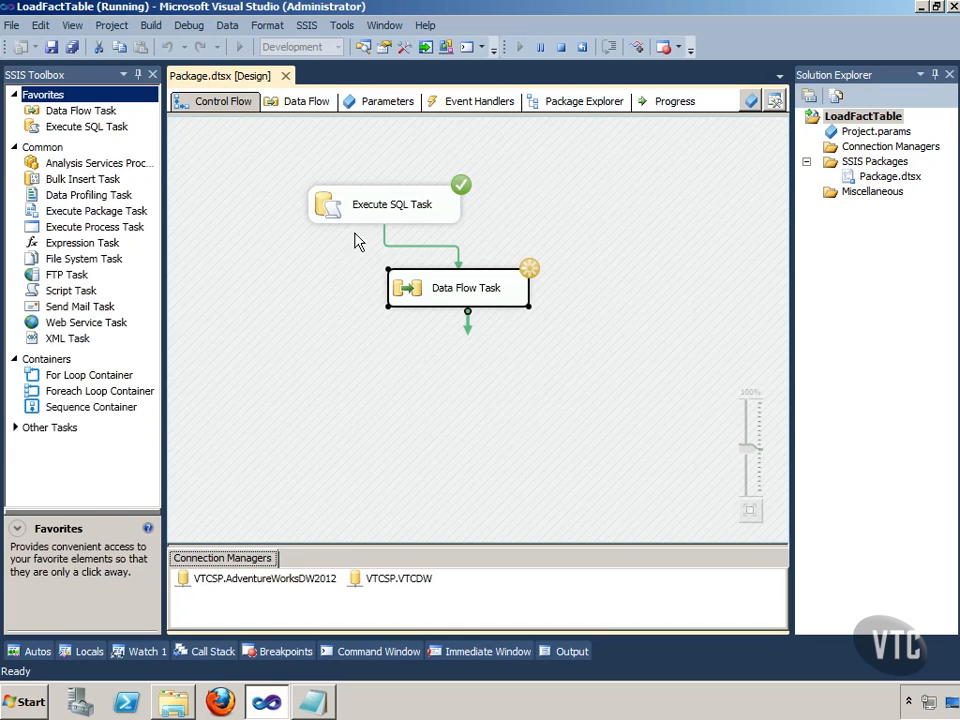
double_click(449, 296)
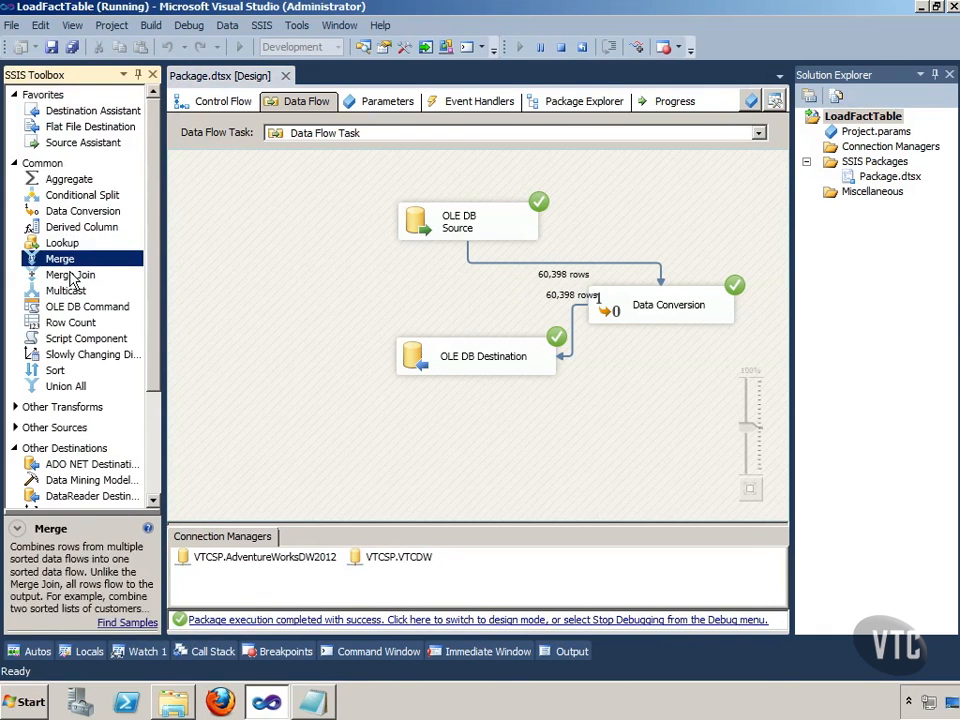
Step: Try to add a Merge Join to the data flow, and stop debugging the package
double_click(70, 274)
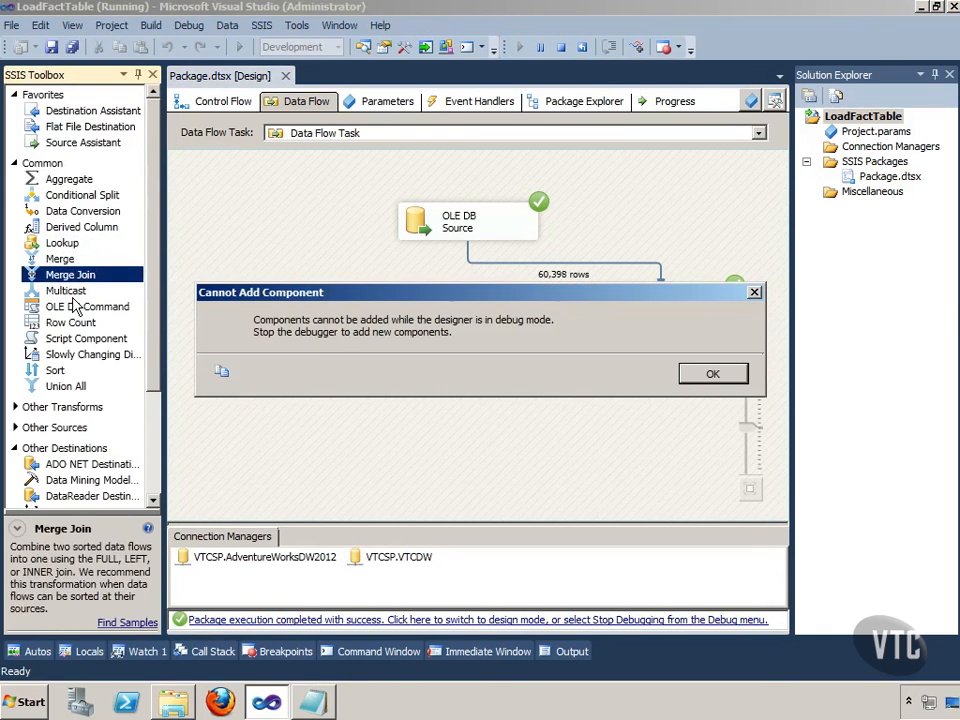
left_click(699, 373)
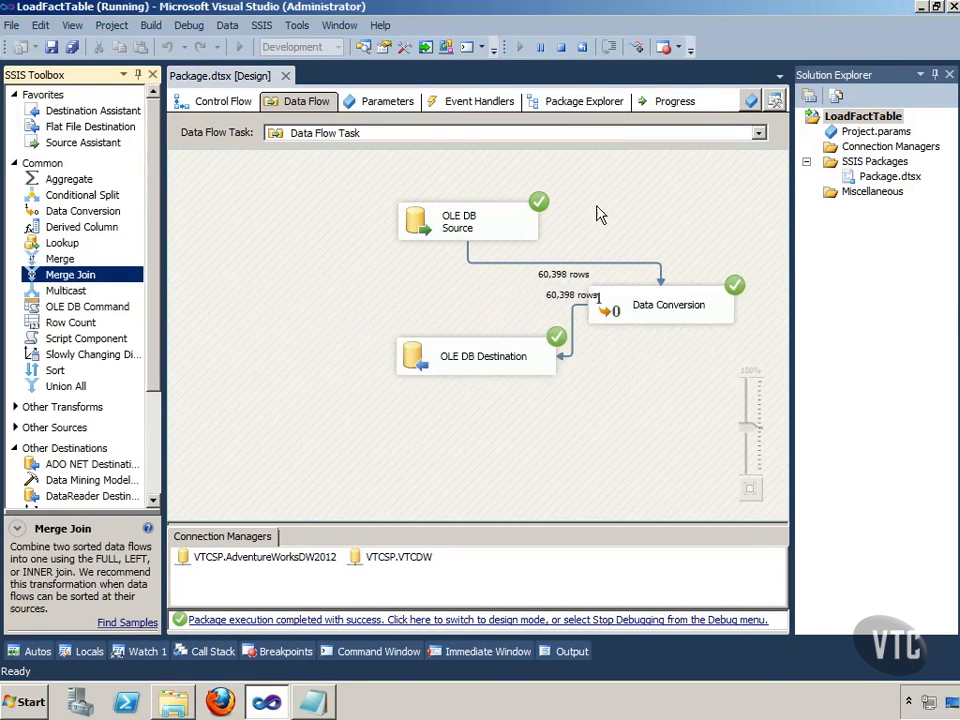
left_click(561, 47)
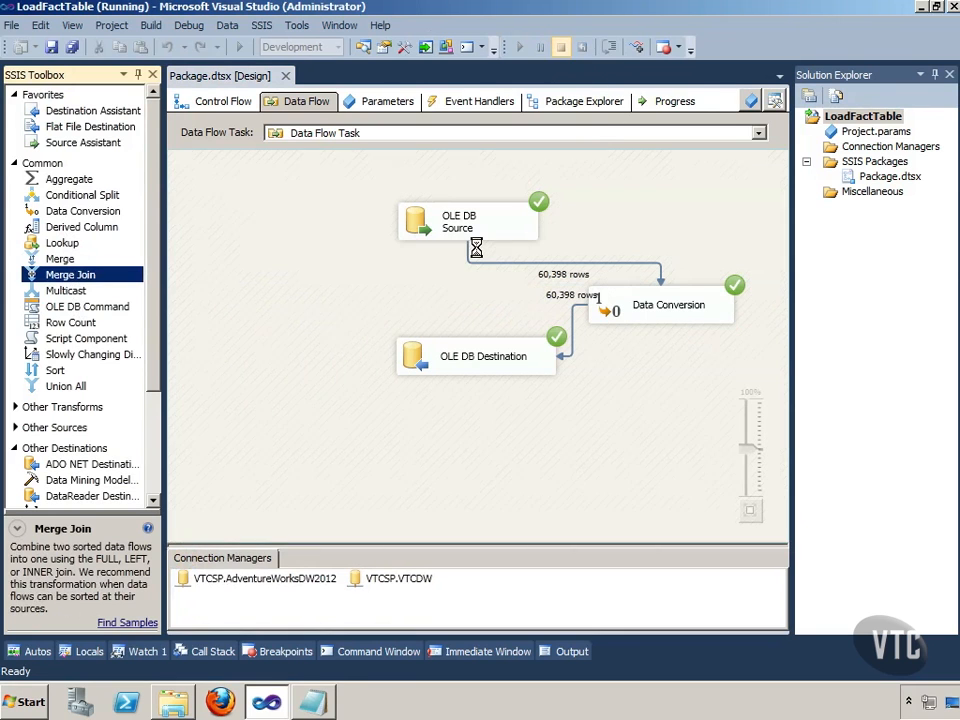